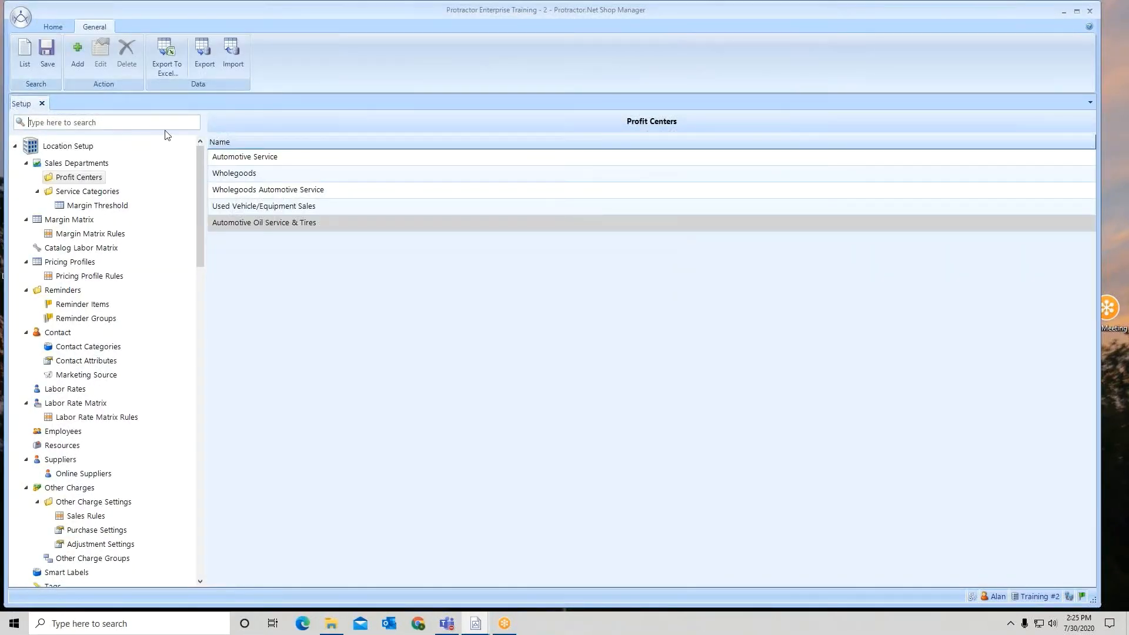
Step: Add a labor rate with code 5, name Employee and a rate of $45
click(65, 390)
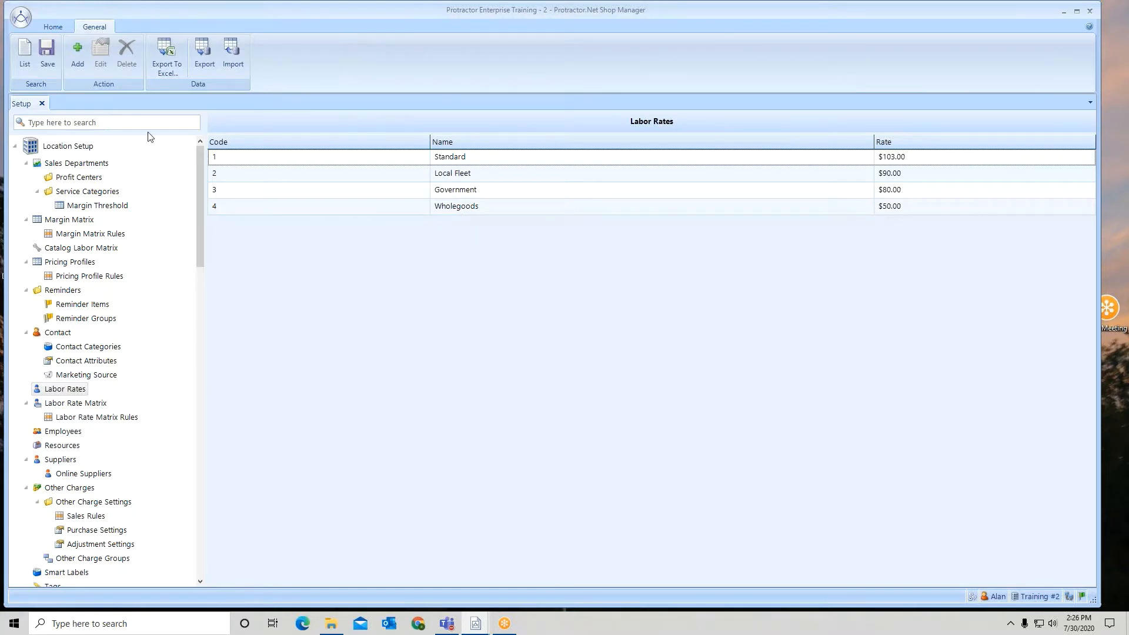
click(75, 51)
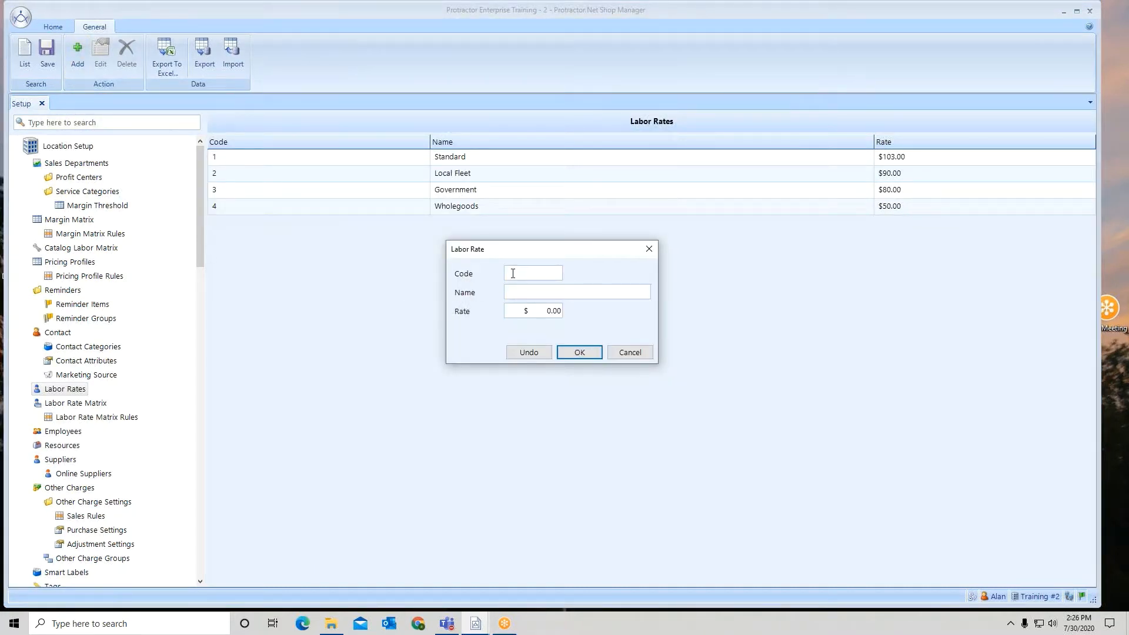
text(5)
text(Empl)
text(oy)
text(ee)
click(544, 311)
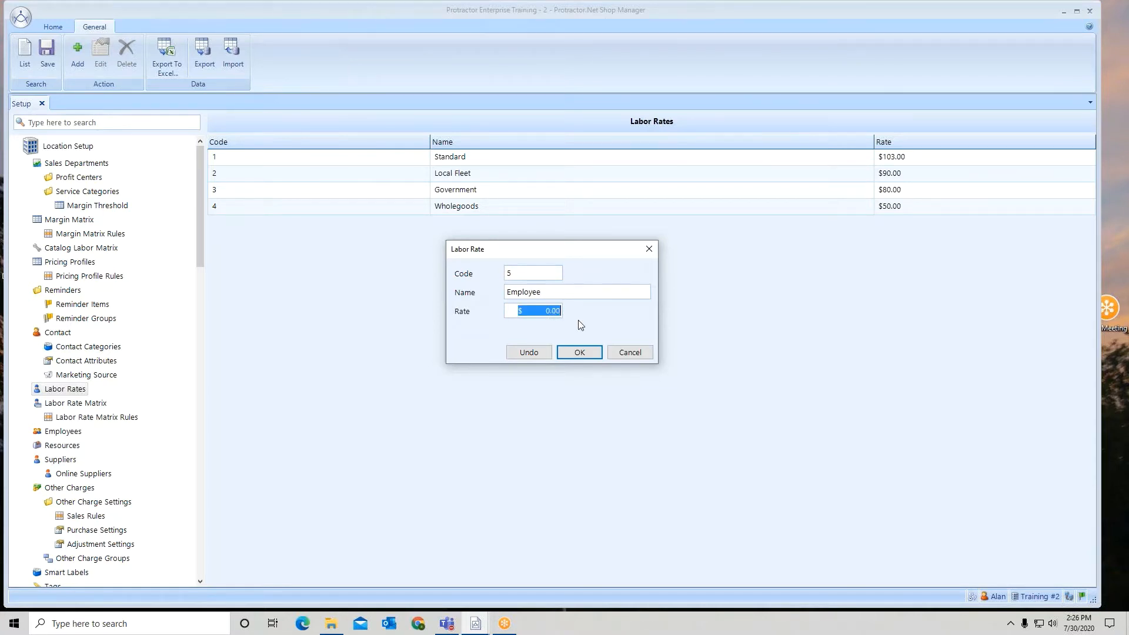
text(45)
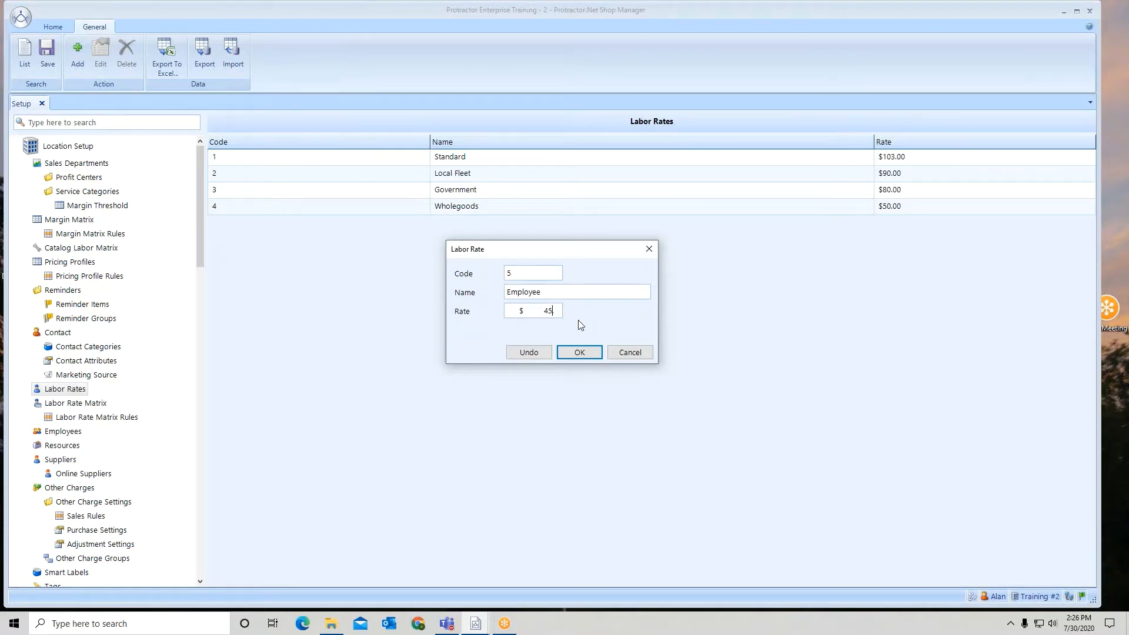
click(578, 353)
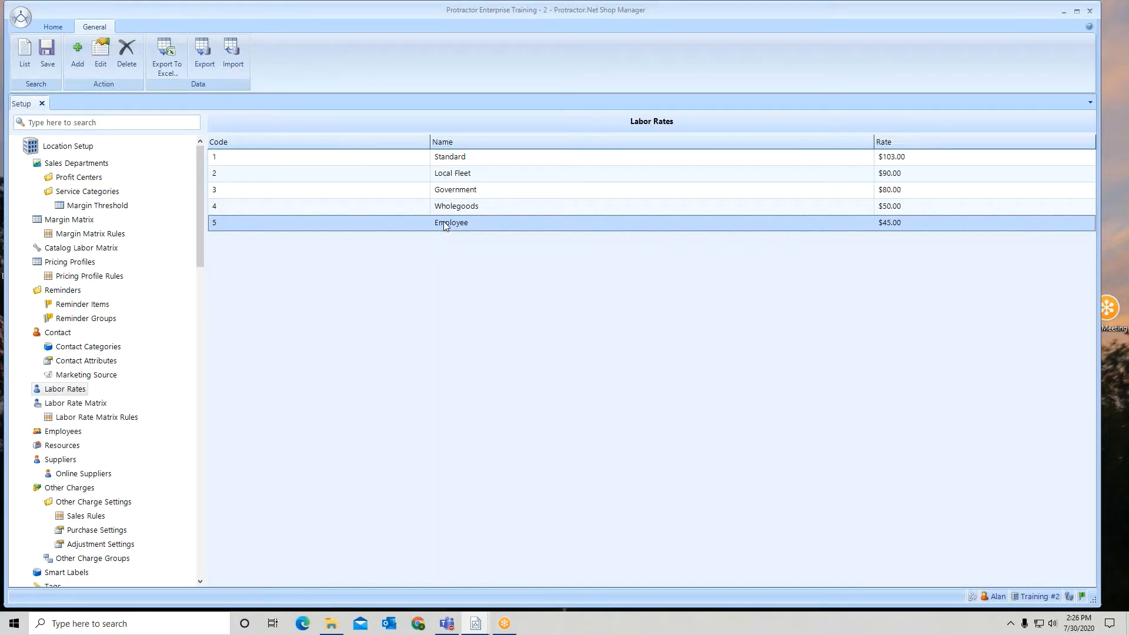
Step: Move the Employee labor rate above Wholegoods and return it to the end of the list
drag(444, 226, 444, 207)
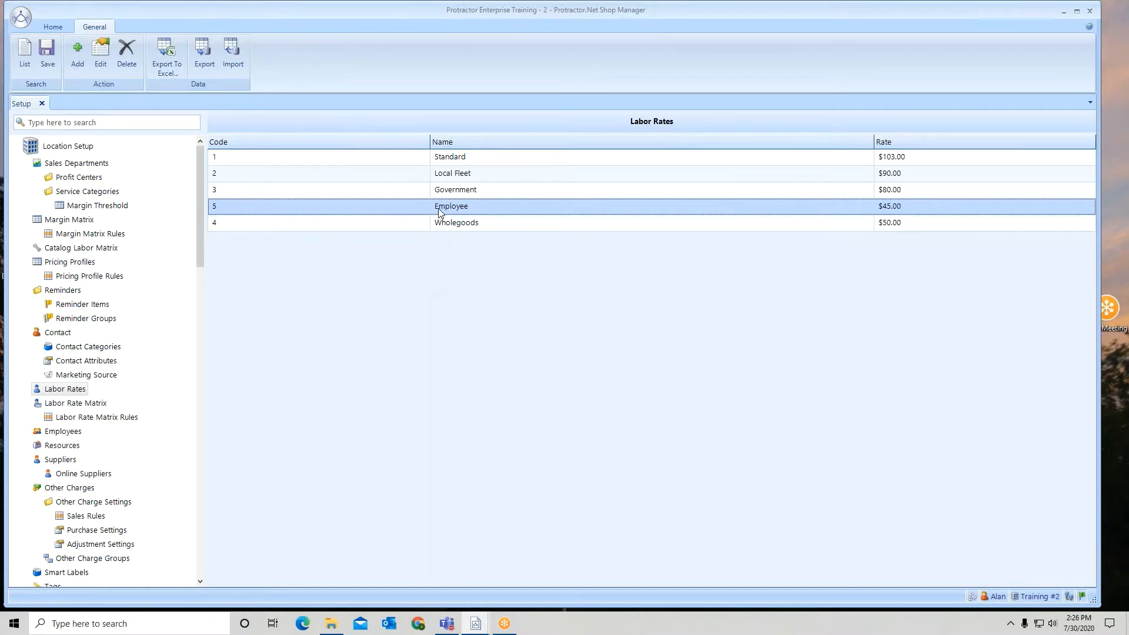
drag(440, 212, 441, 232)
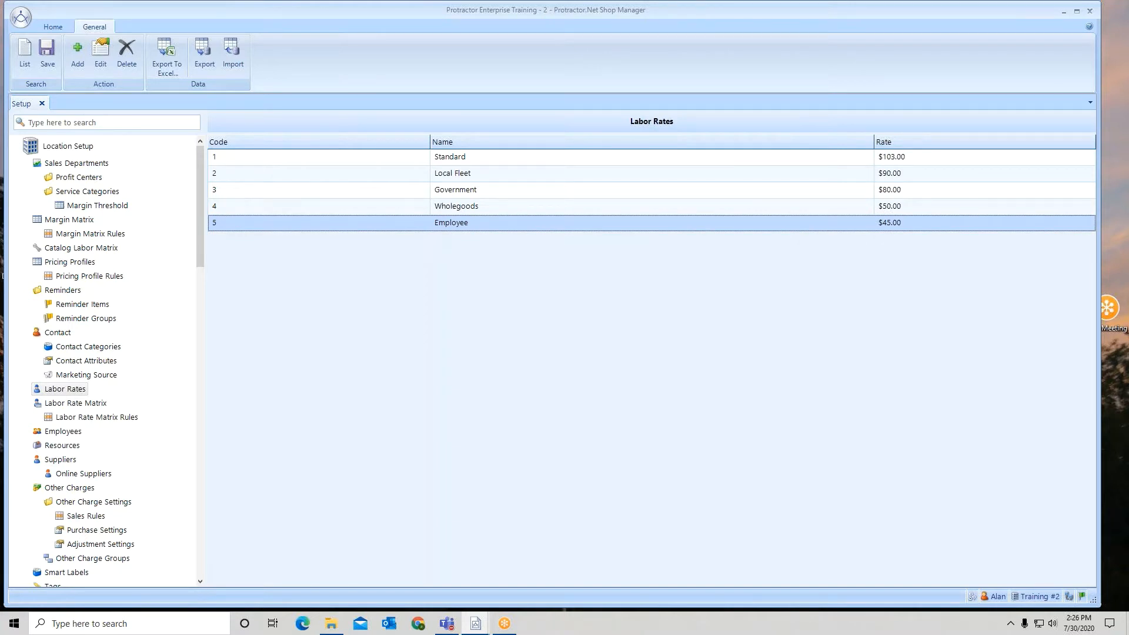
Step: Save the changes to the labor rates list
click(423, 162)
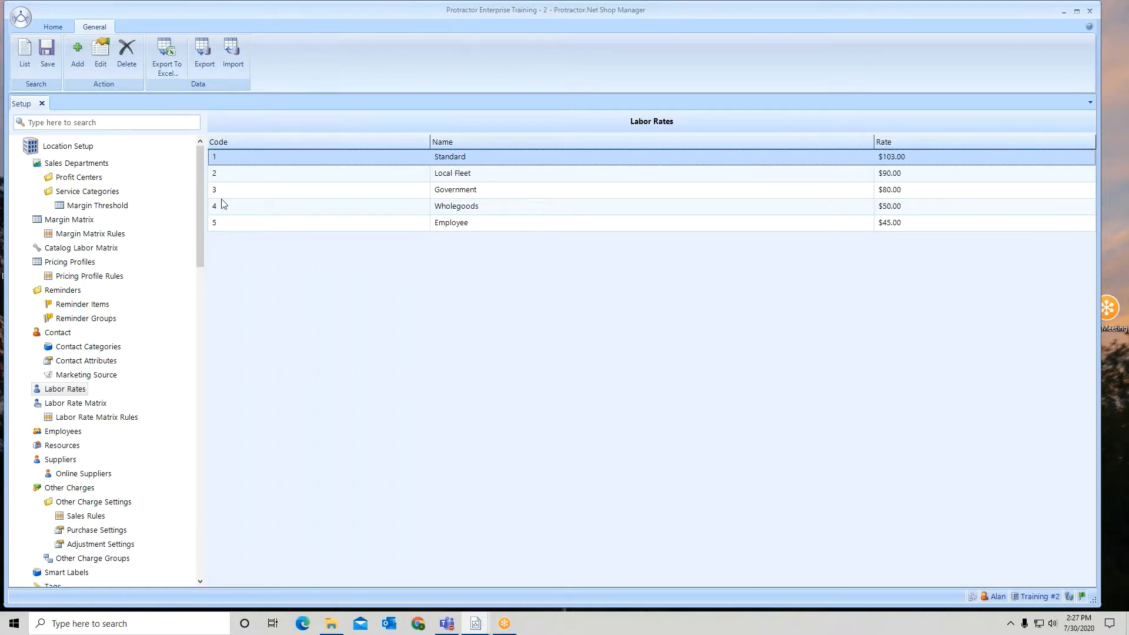
click(45, 53)
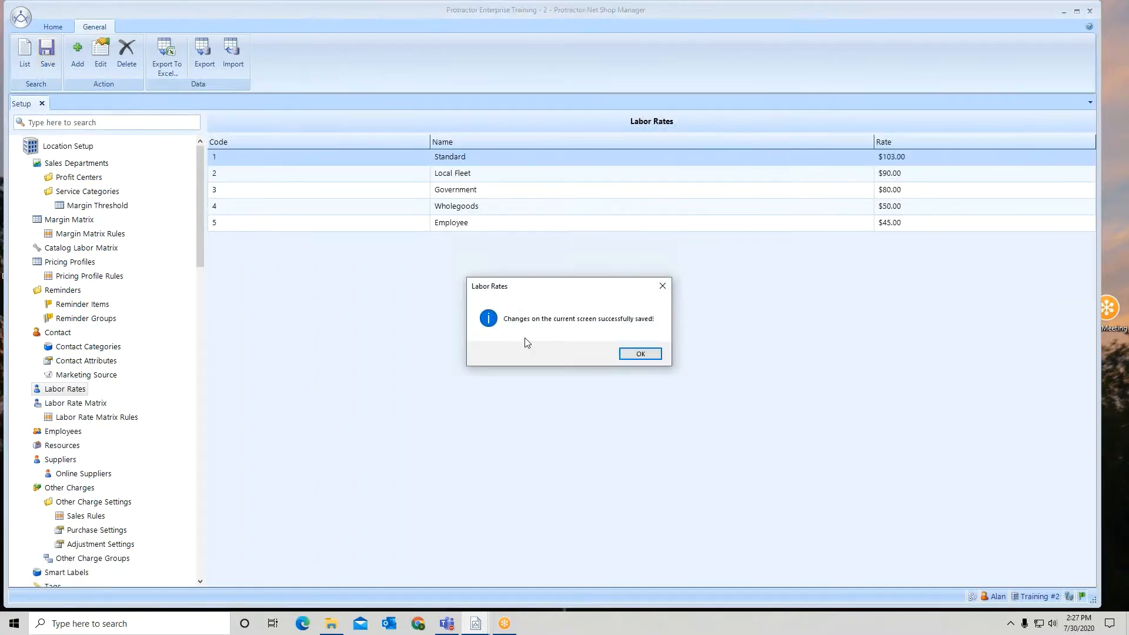
click(627, 357)
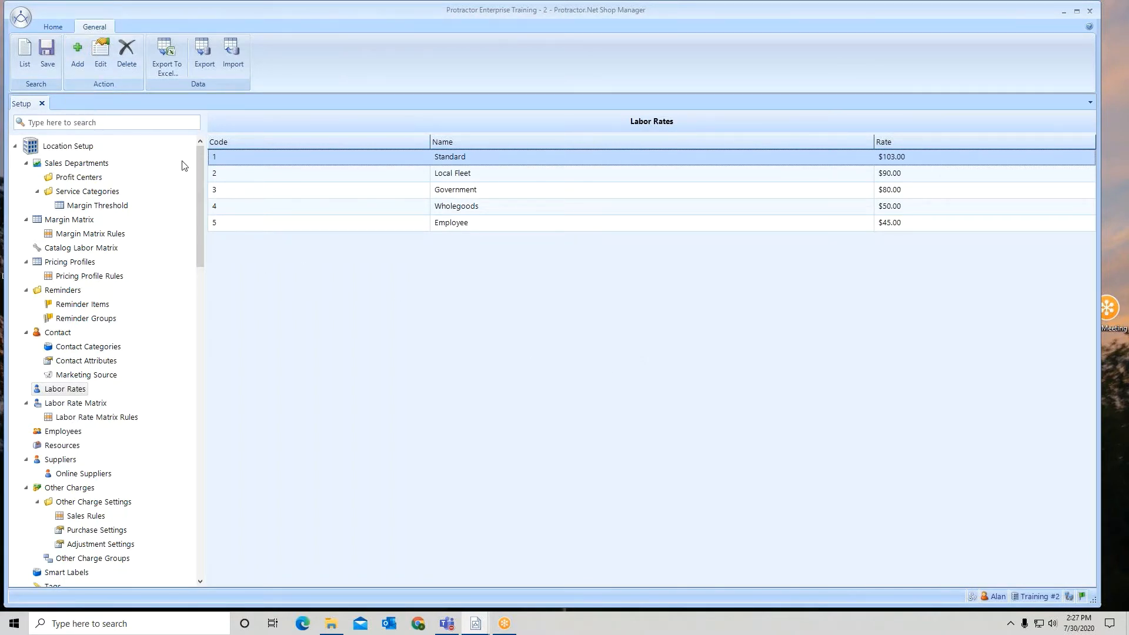
Step: Search this location's contacts by partial surname and open the matching customer's record for editing
click(53, 27)
click(30, 53)
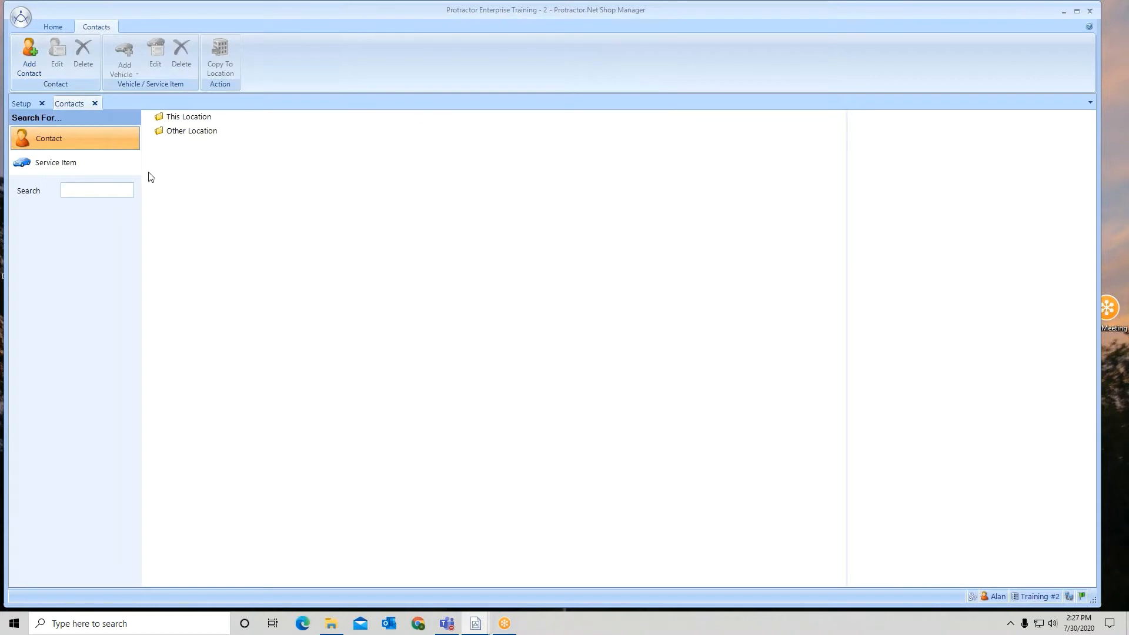
text(jack)
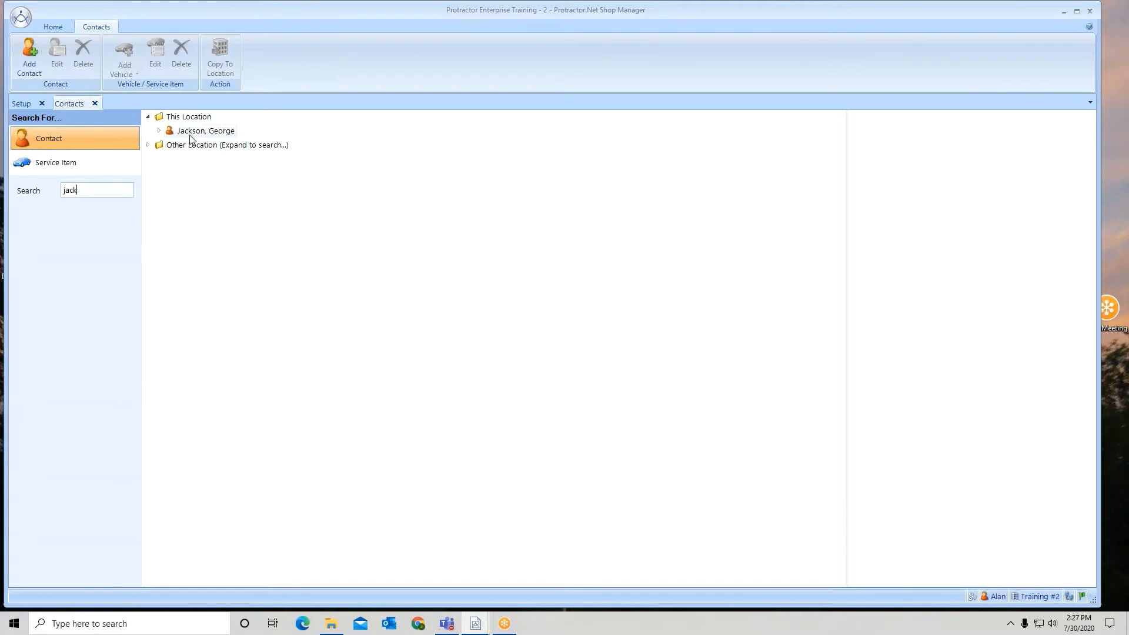
click(159, 130)
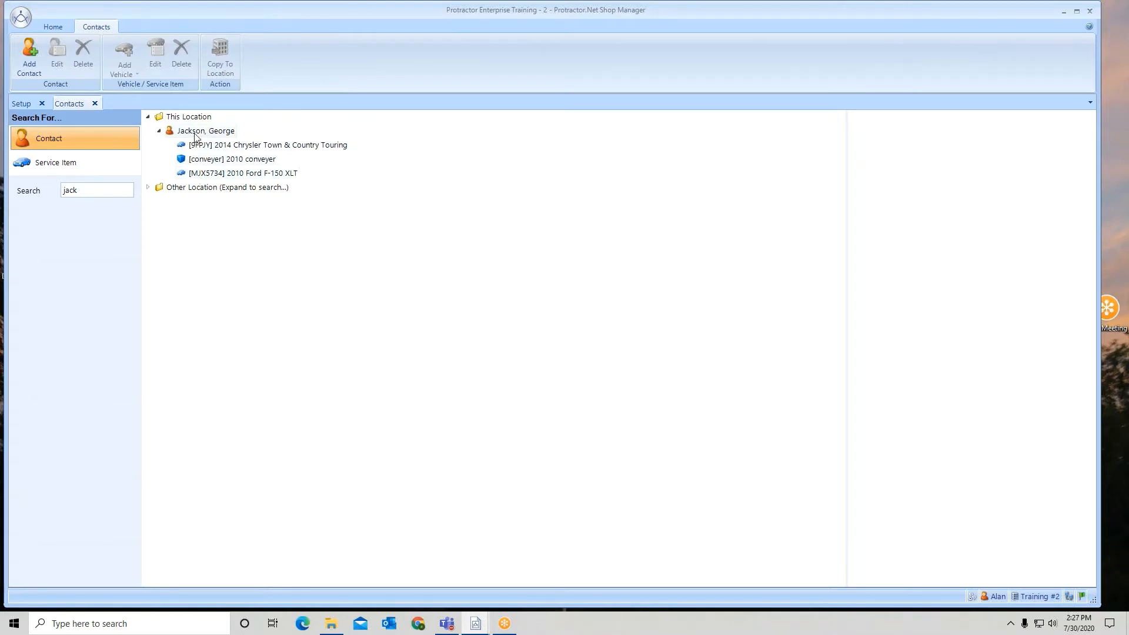
click(195, 133)
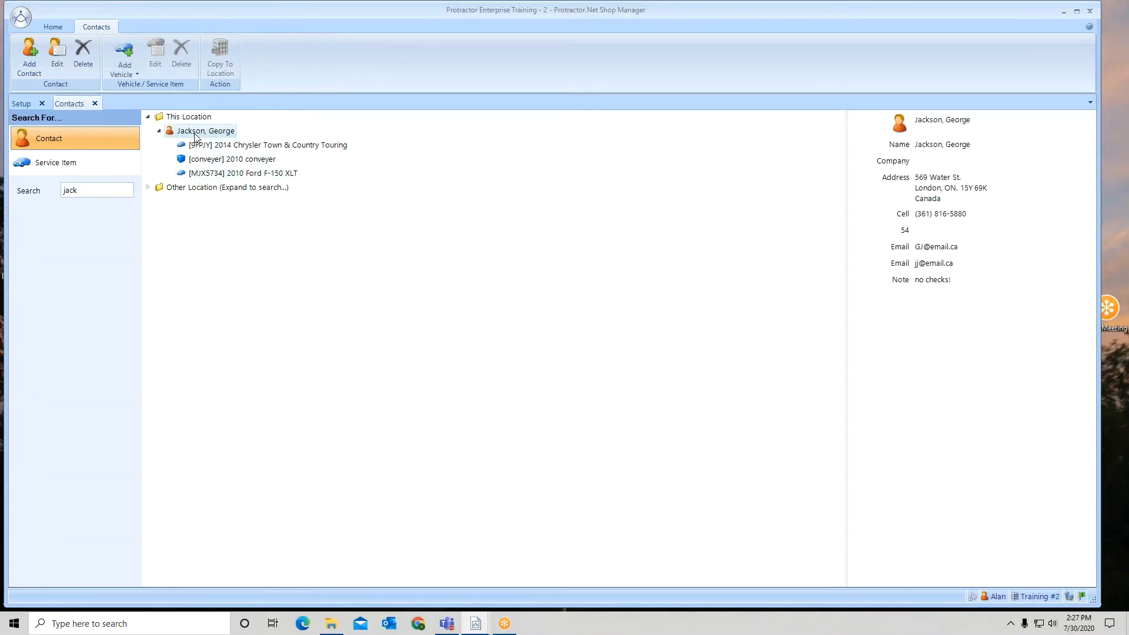
right_click(196, 137)
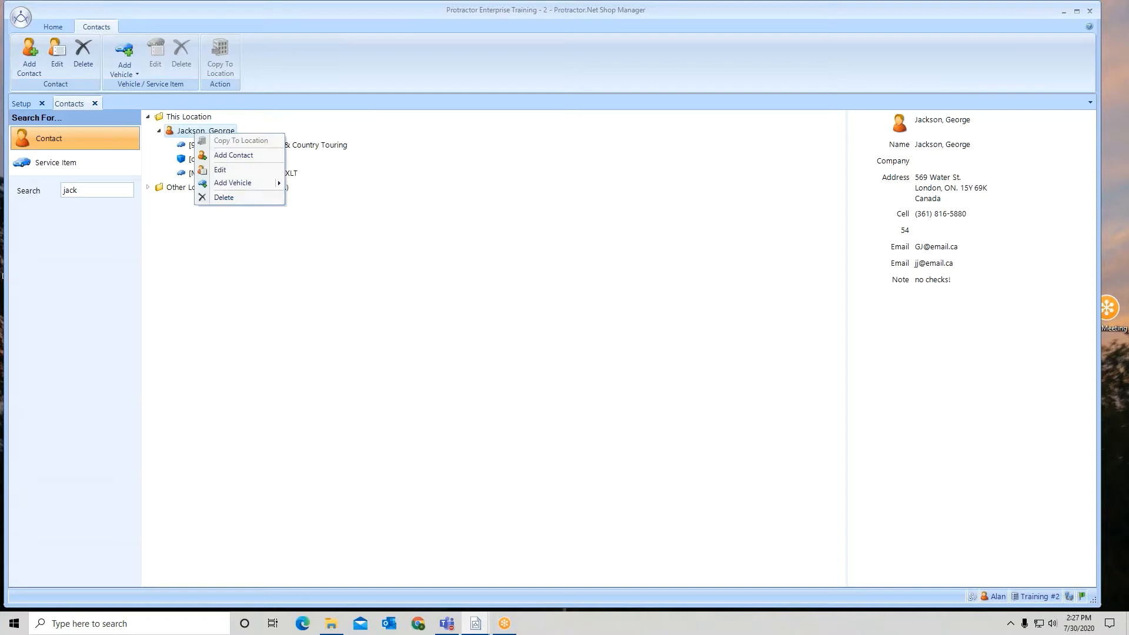
click(218, 171)
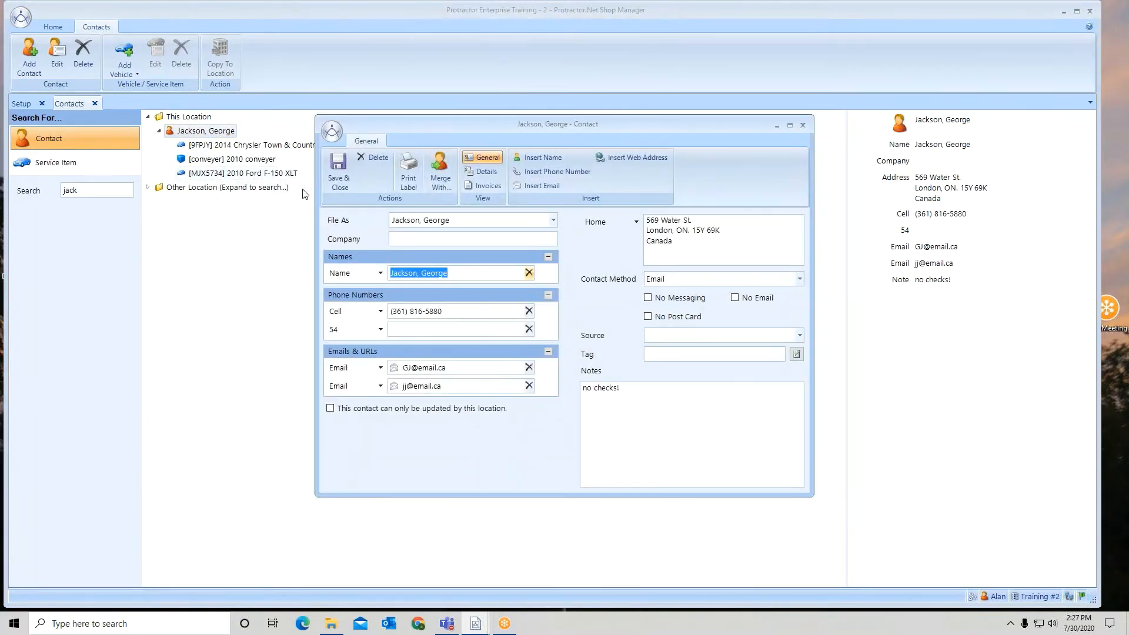
Step: Set the default labor rate in the contact's discount details to ($90.00) 2 - Local Fleet
click(486, 173)
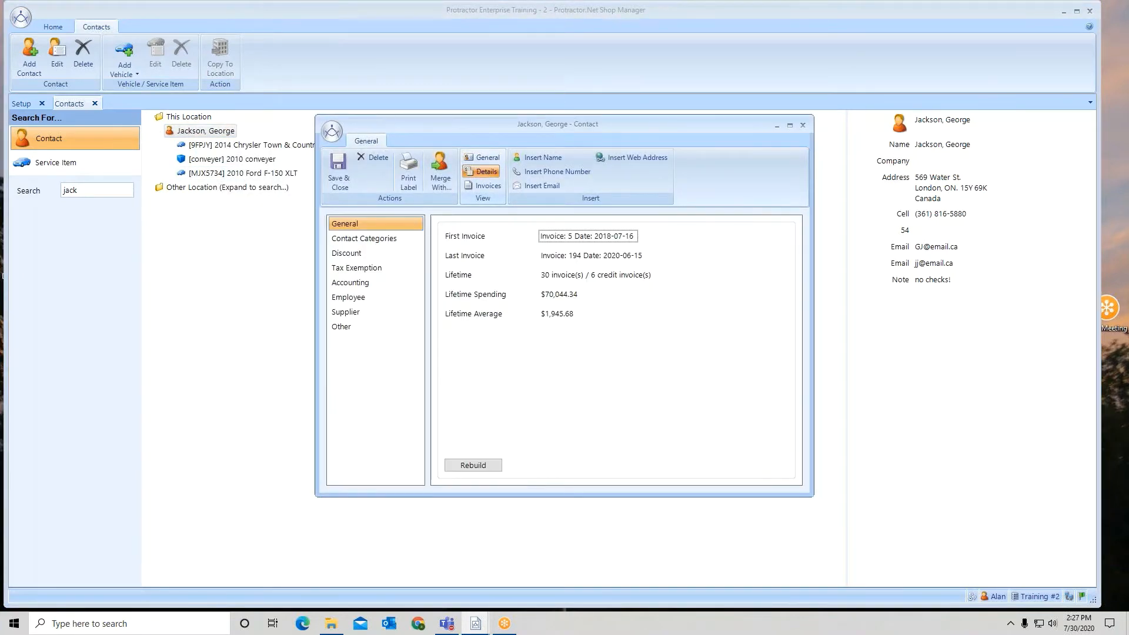
click(346, 259)
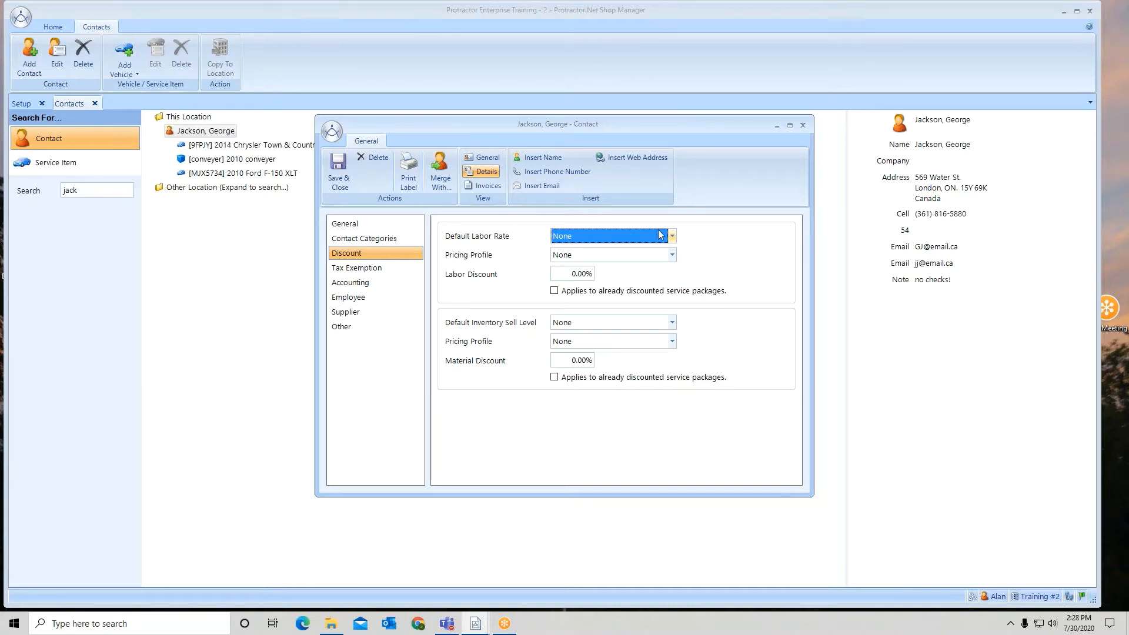
click(672, 237)
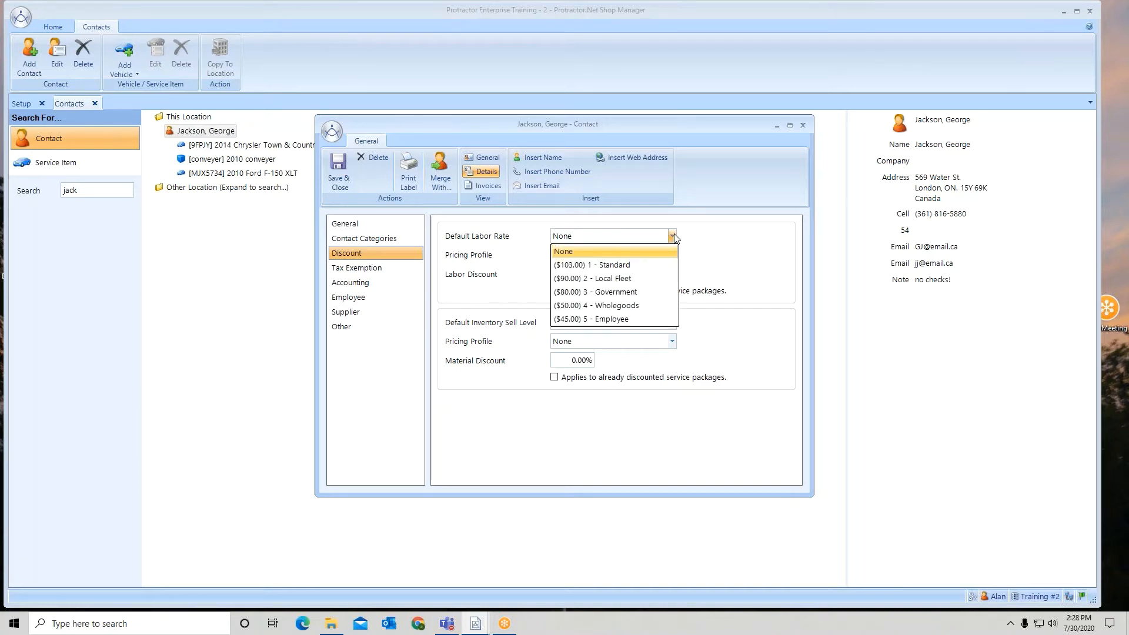
click(578, 279)
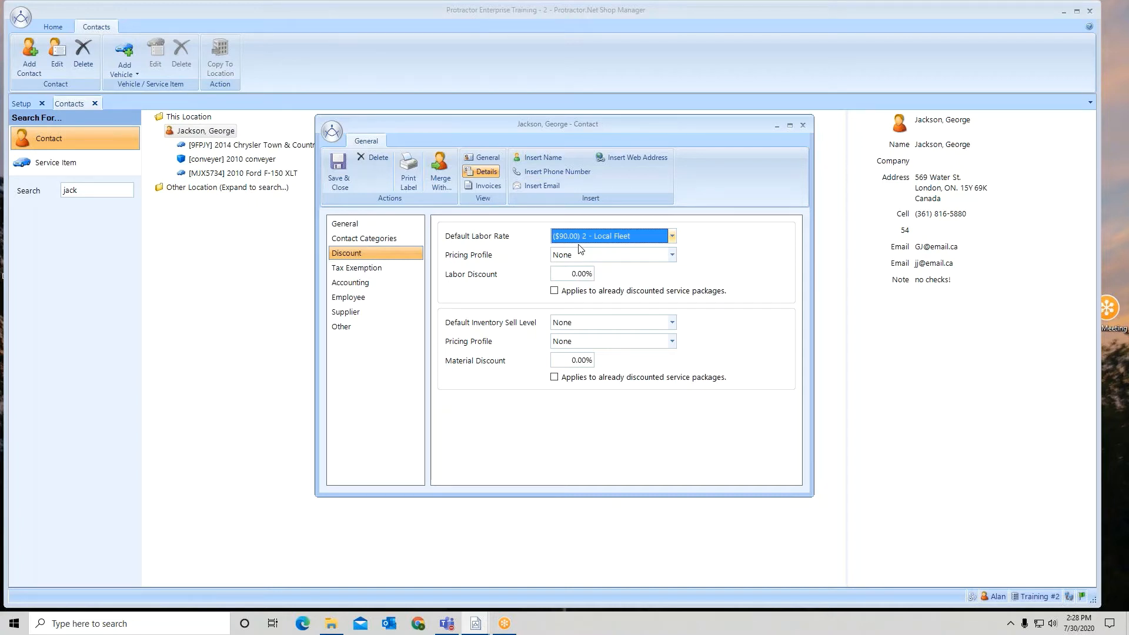
Step: Reset the contact's default labor rate to None, and save and close the record
click(672, 236)
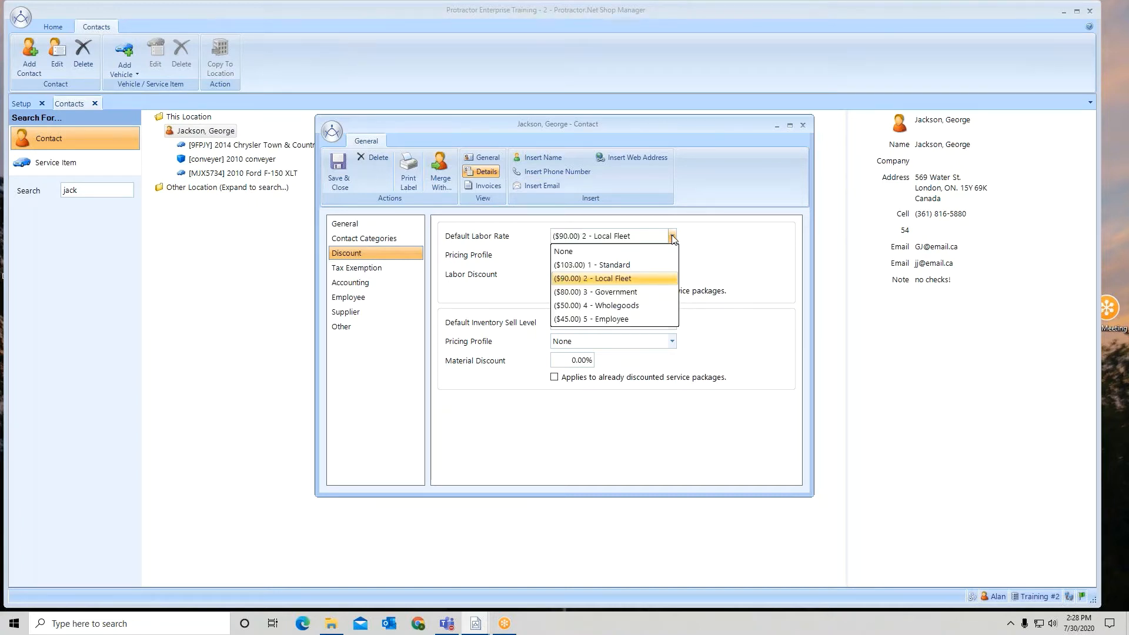
click(563, 253)
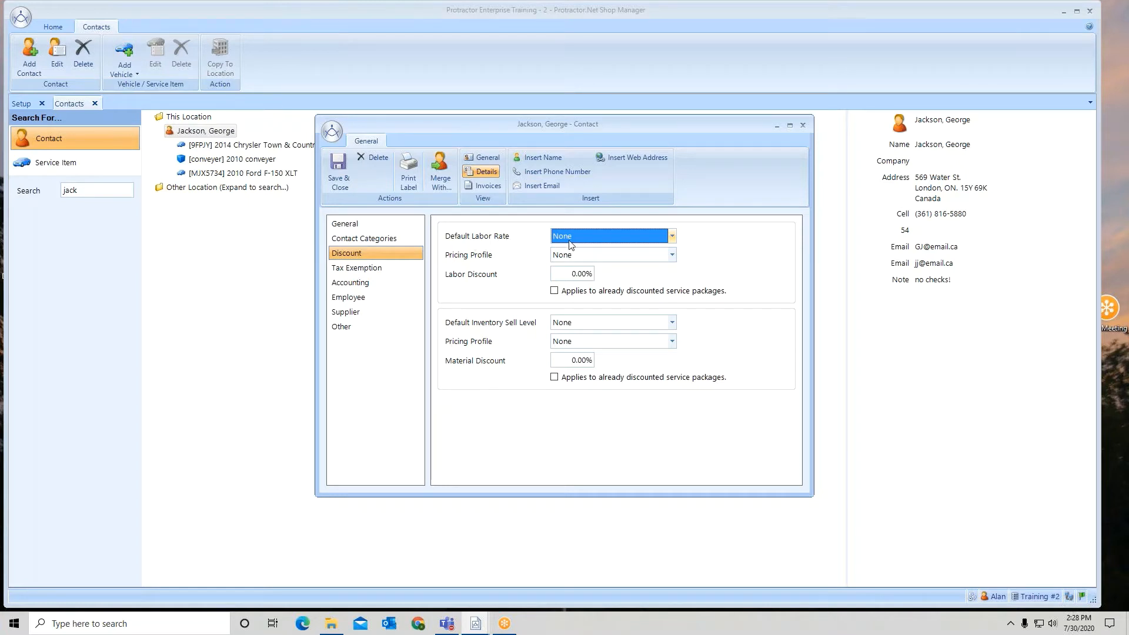
click(340, 166)
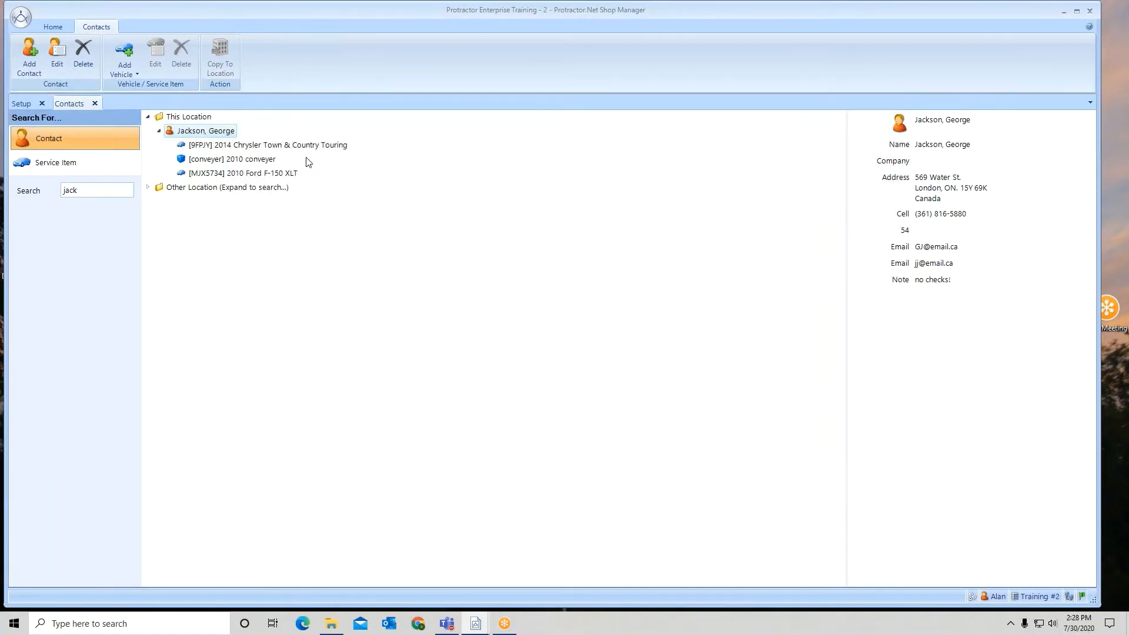
Step: Override the contact discount on the customer's 2010 conveyer with labor rate ($50.00) 4 - Wholegoods, and save the service item
click(230, 163)
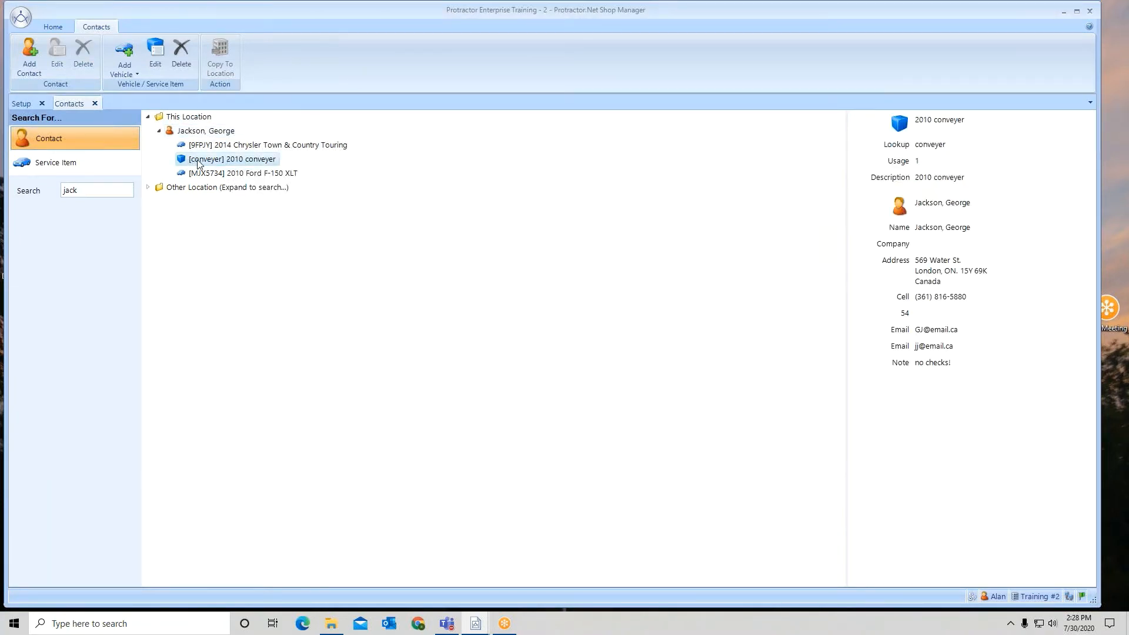
right_click(244, 164)
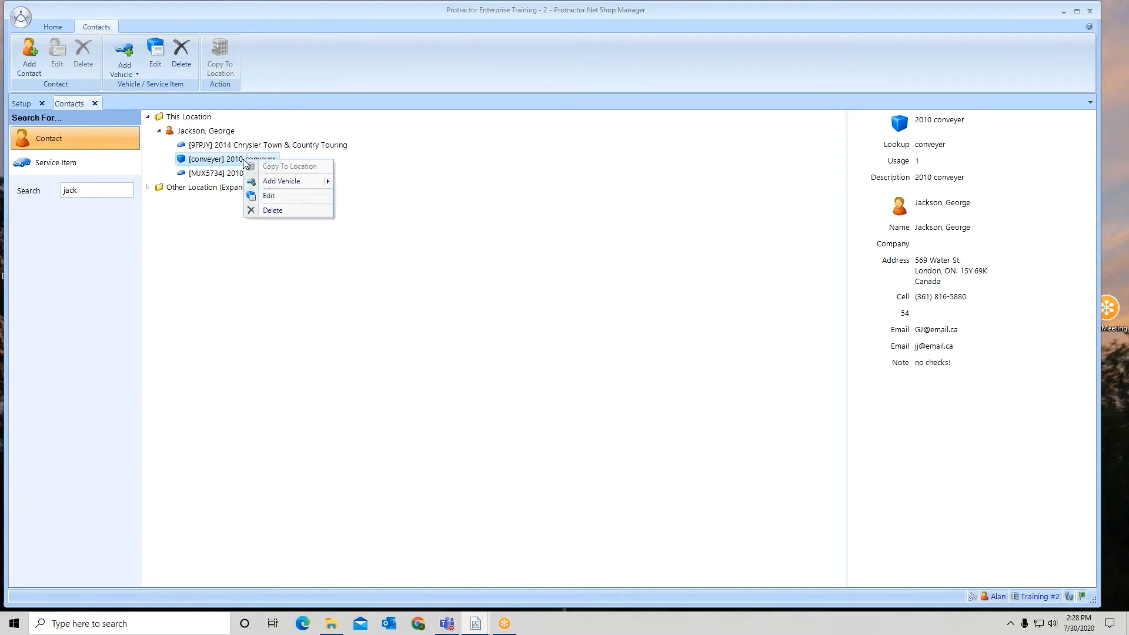
click(270, 199)
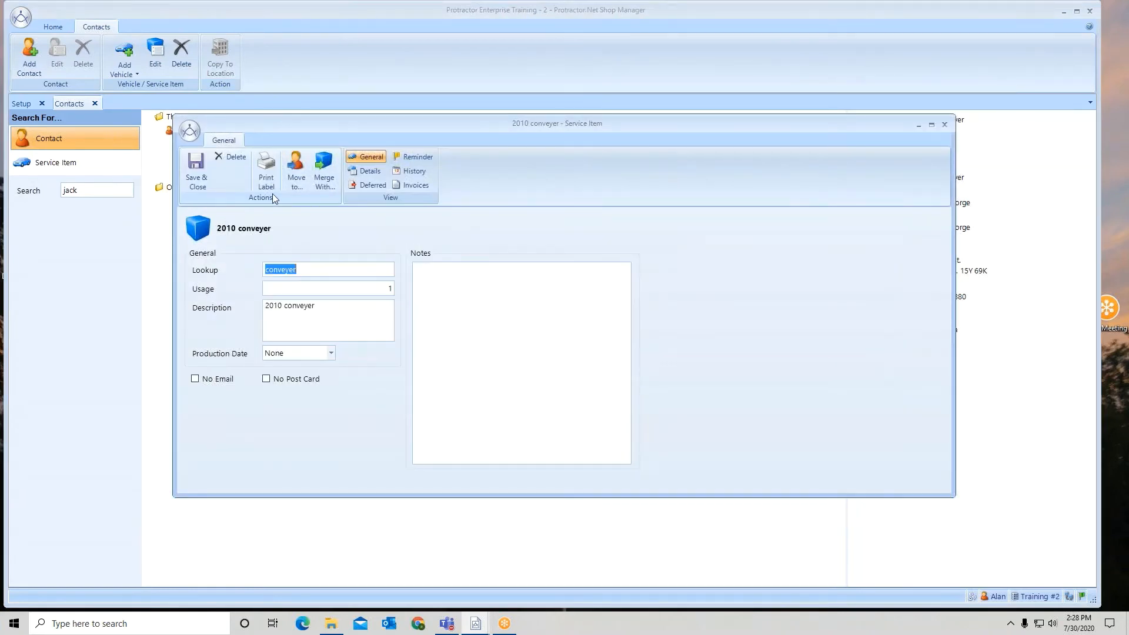
click(369, 171)
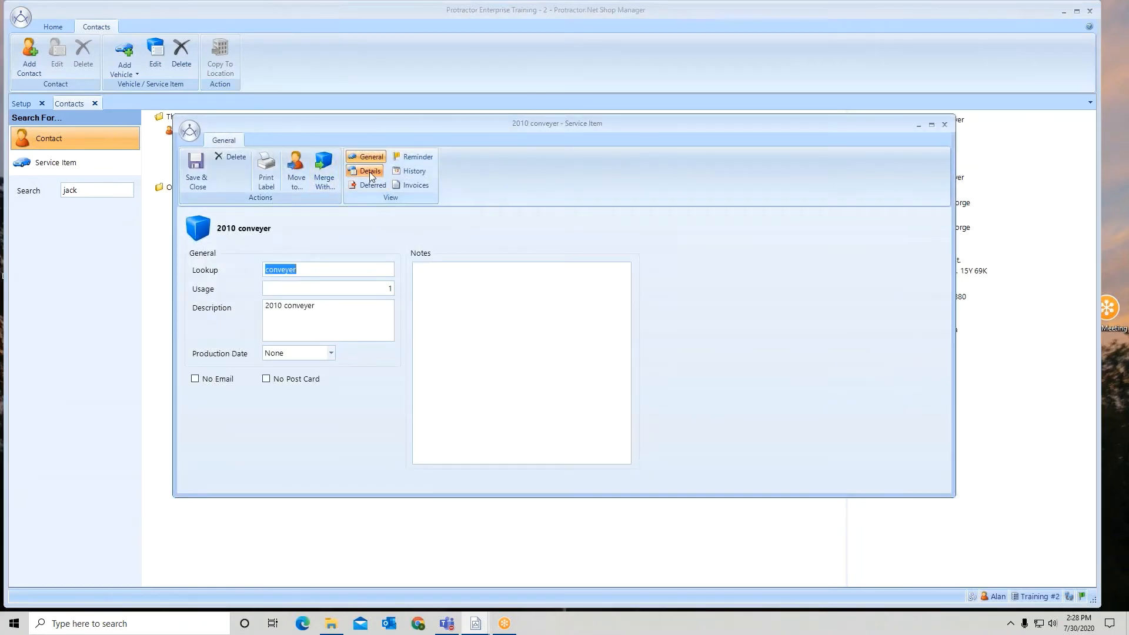
click(228, 238)
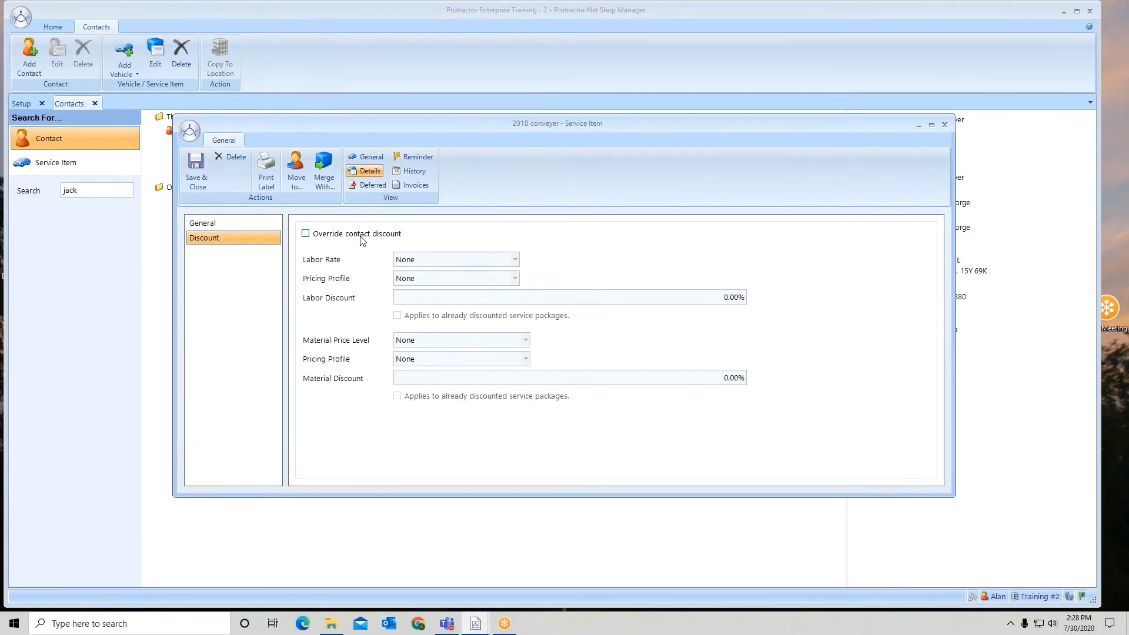
click(306, 235)
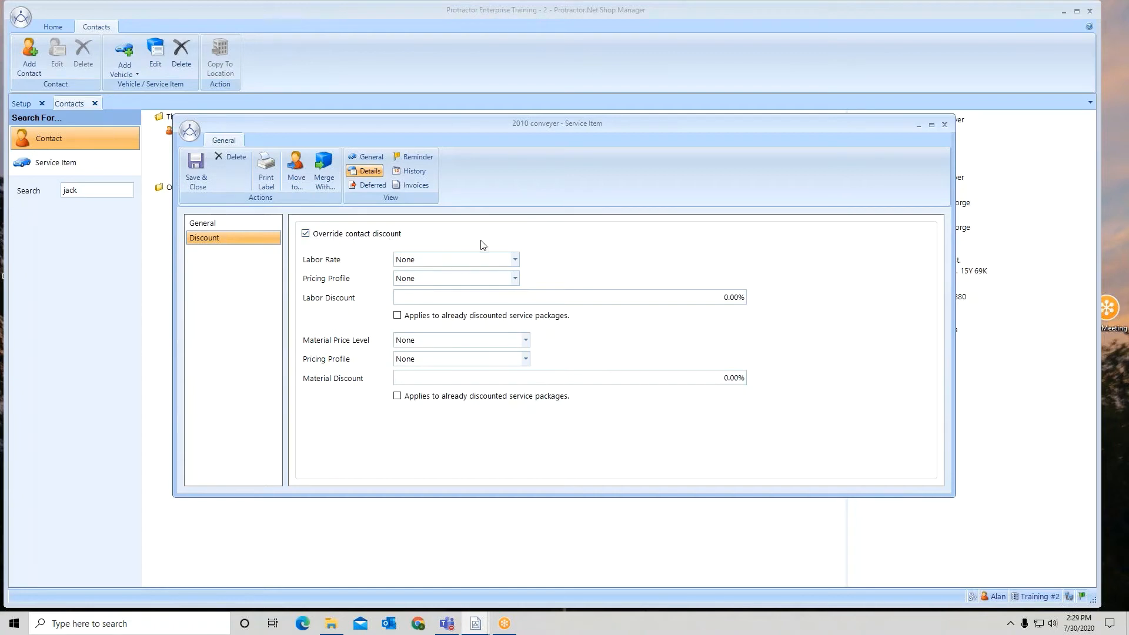
click(515, 261)
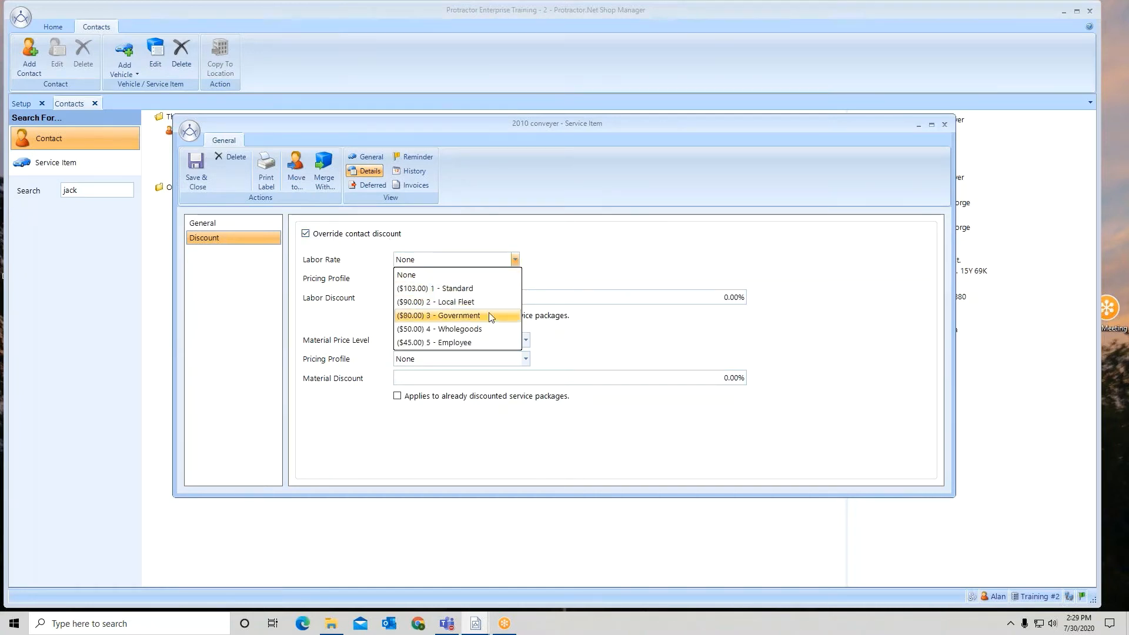
click(487, 330)
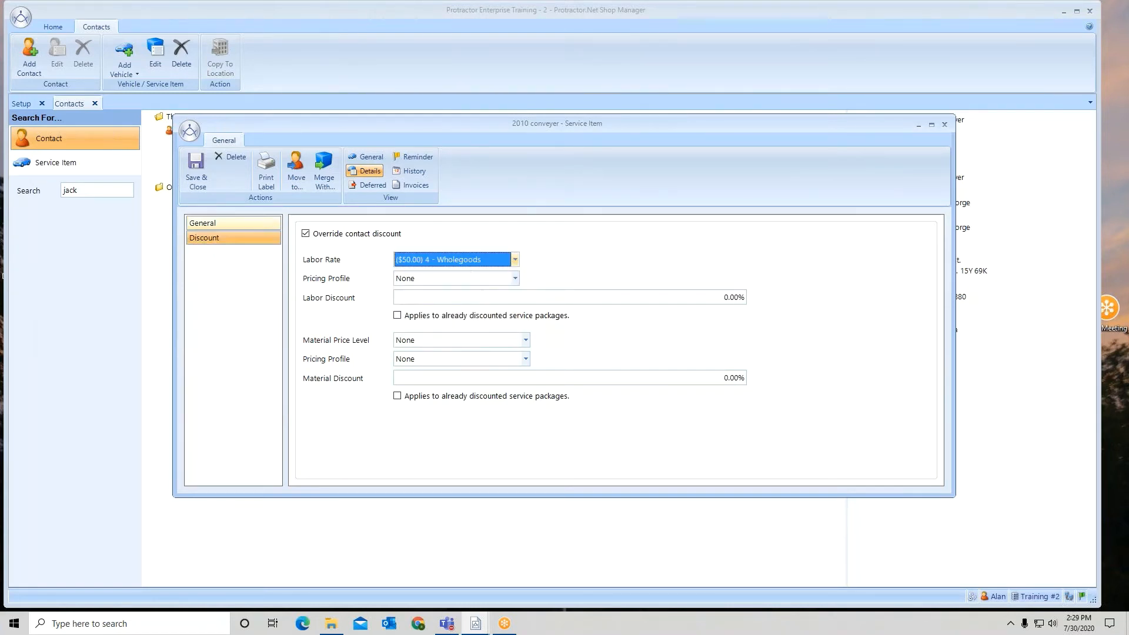
click(194, 160)
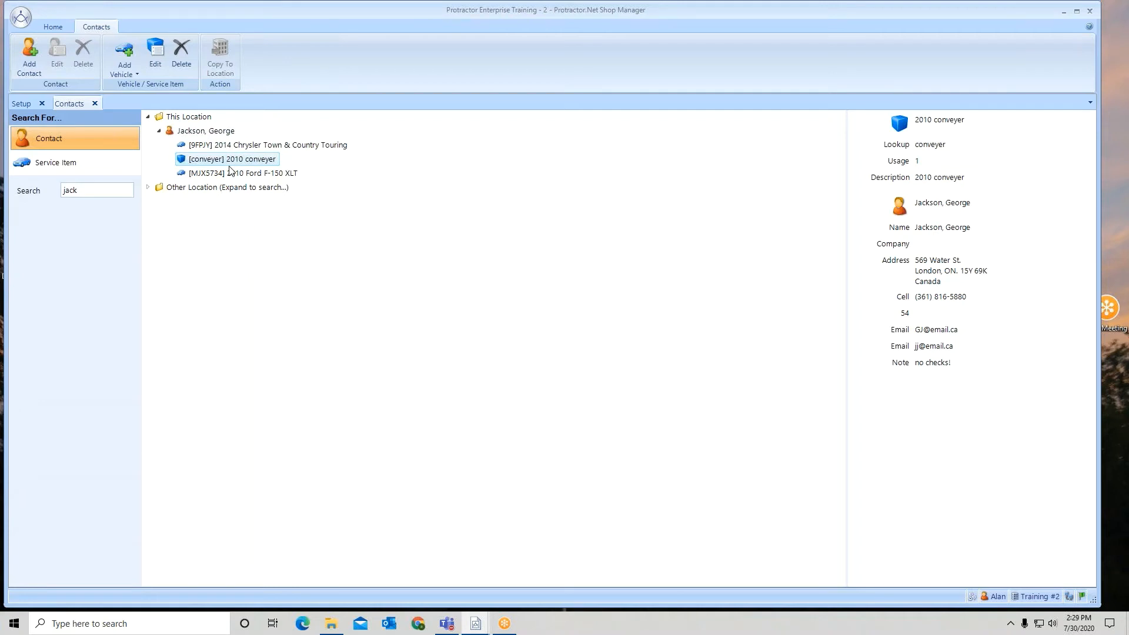
Step: Open the customer's contact record for editing, review the default labor rate choices in its discount details, and pick None
click(221, 136)
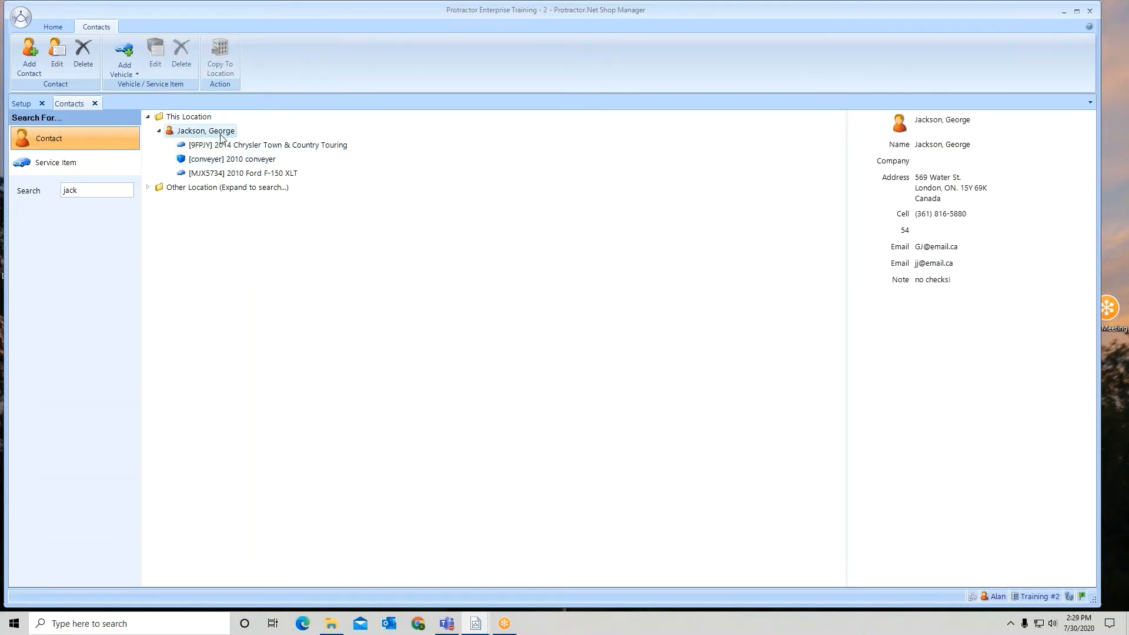
right_click(222, 137)
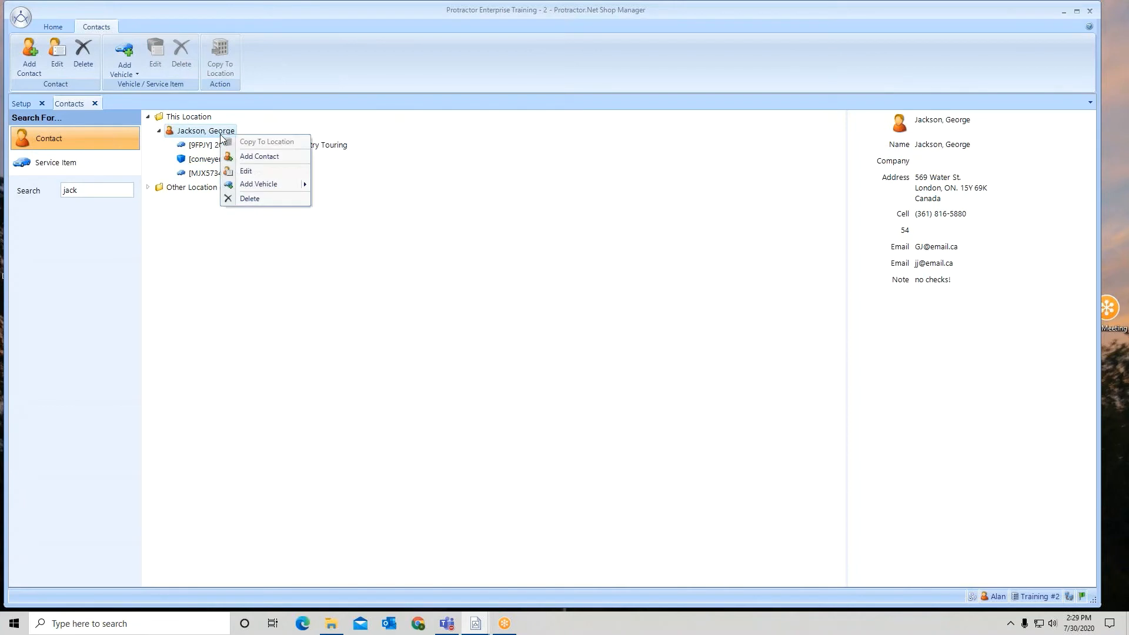
click(246, 172)
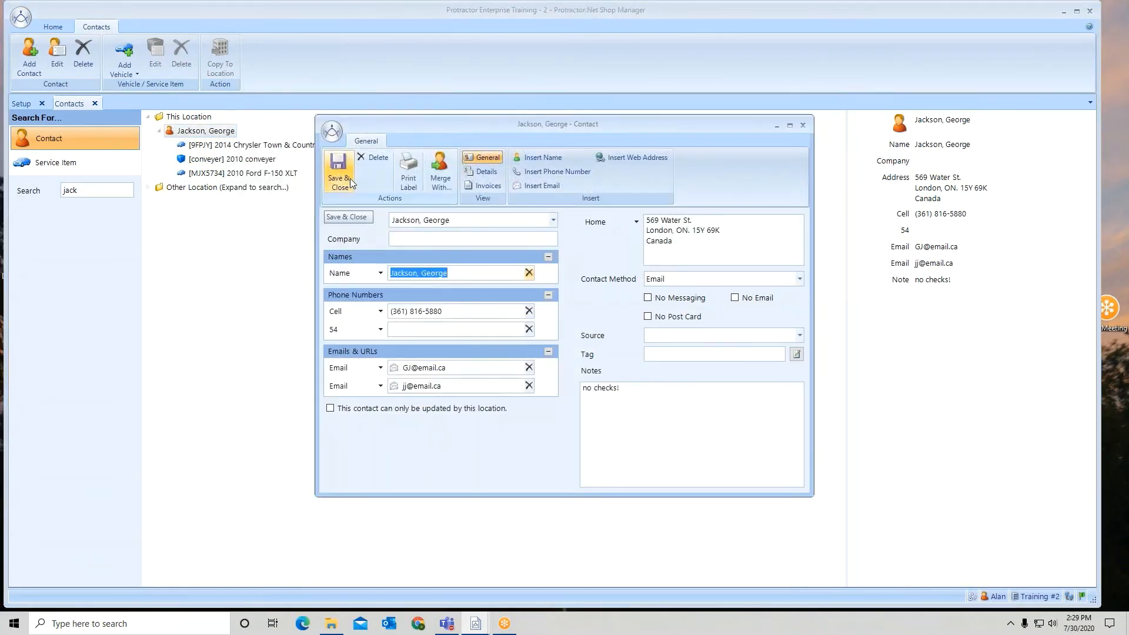
click(486, 172)
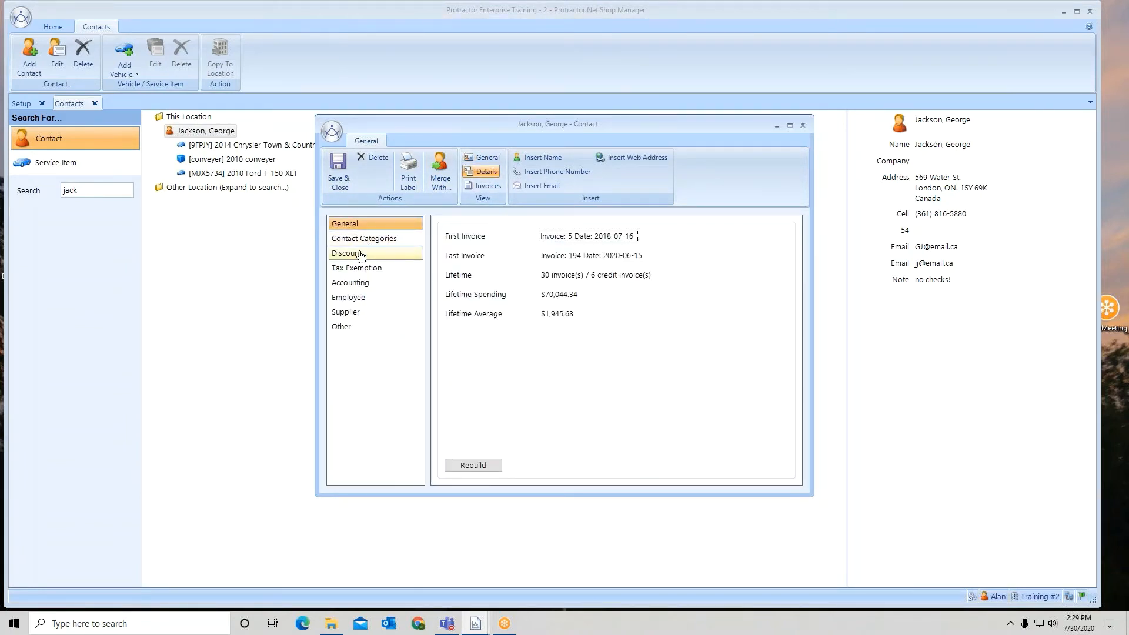
click(361, 256)
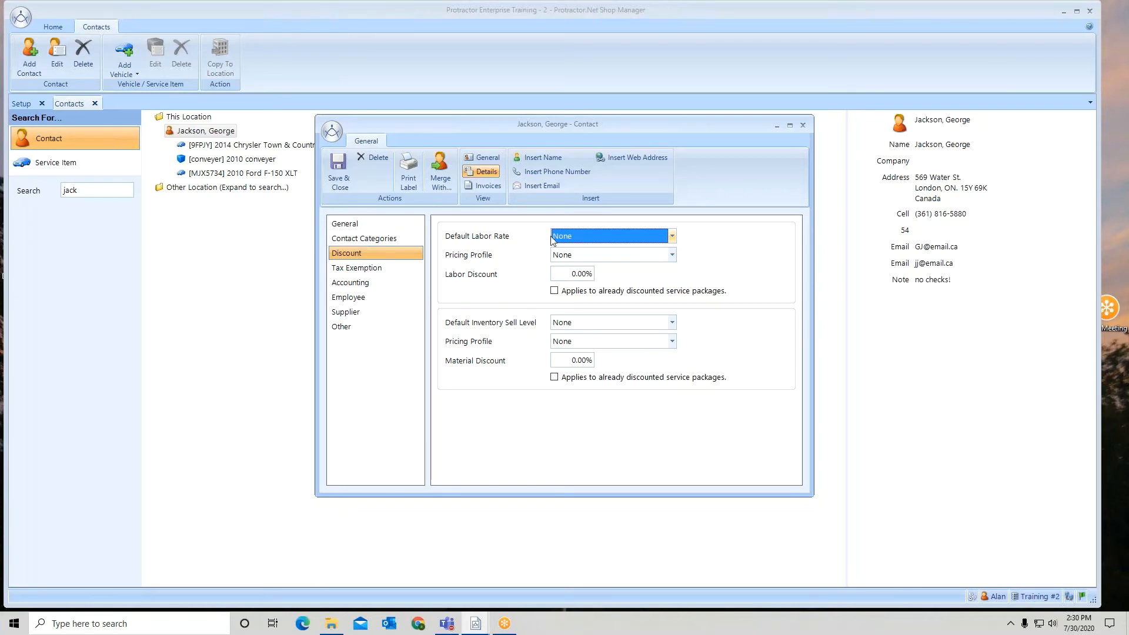
click(591, 235)
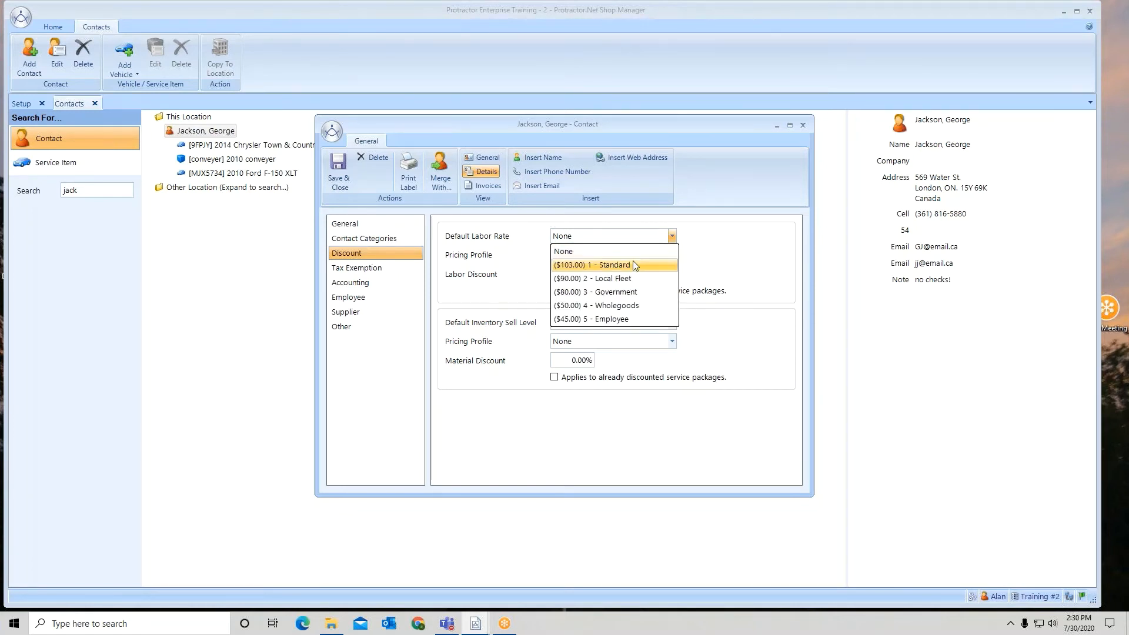
click(563, 252)
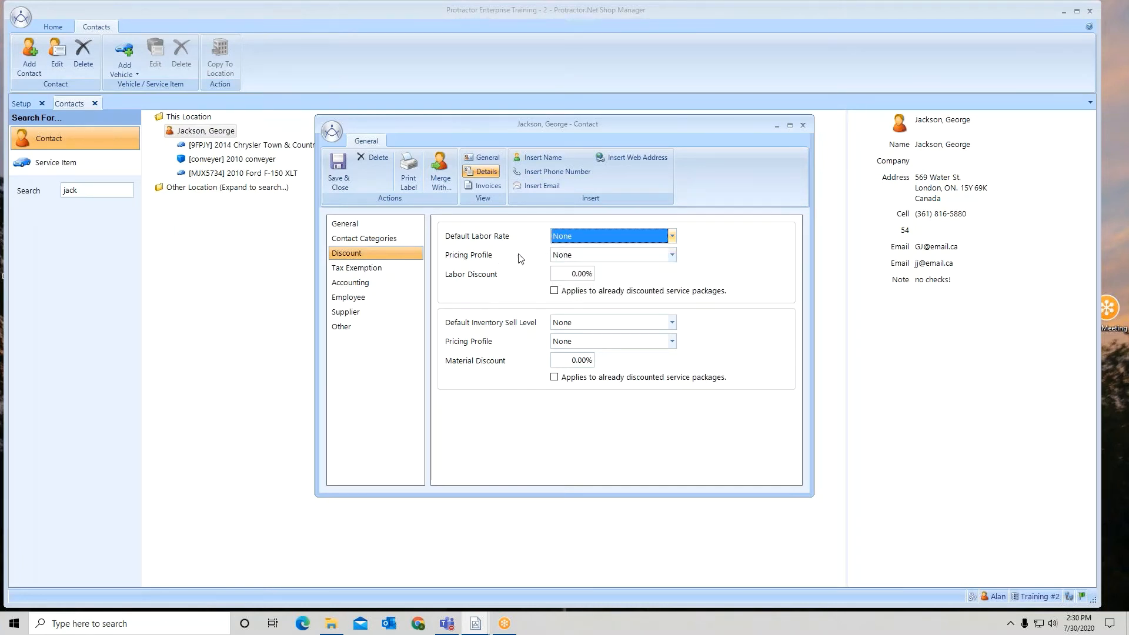
Step: Set the labor pricing profile in the contact's discount details to Fleet
click(677, 257)
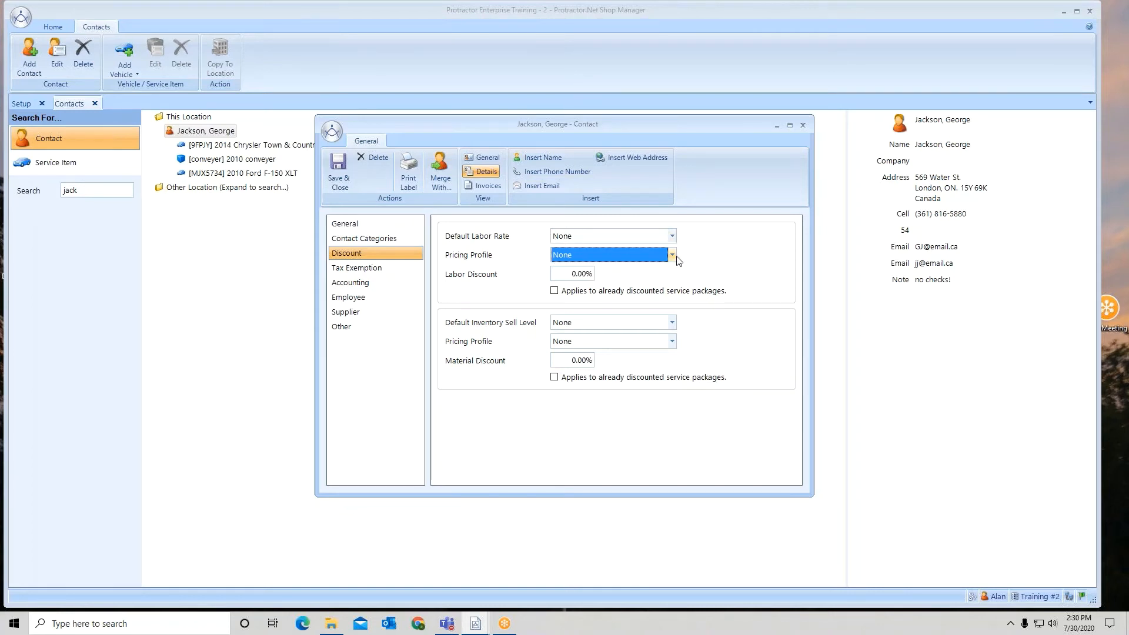
click(674, 256)
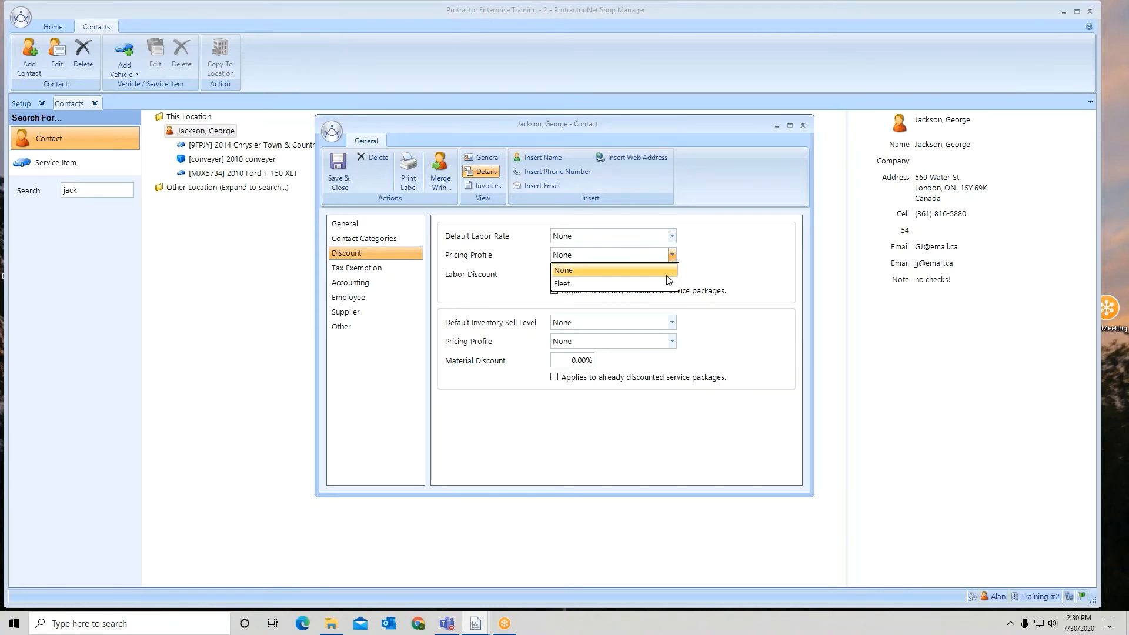
click(668, 285)
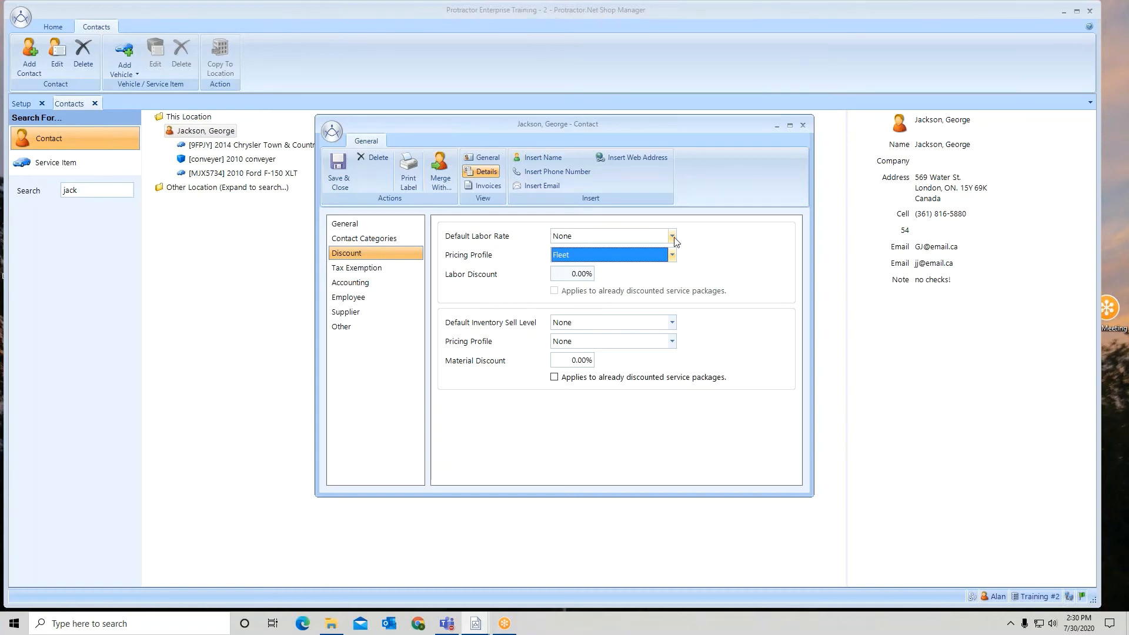
Step: Reset the contact's labor pricing profile to None, and save and close the record
click(672, 254)
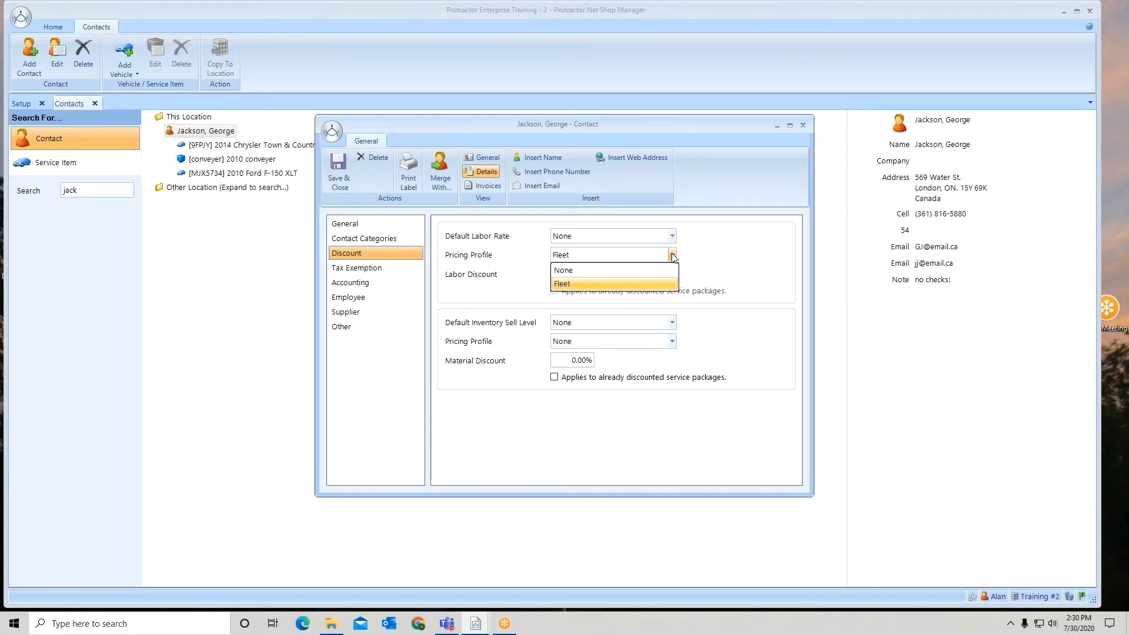
click(584, 270)
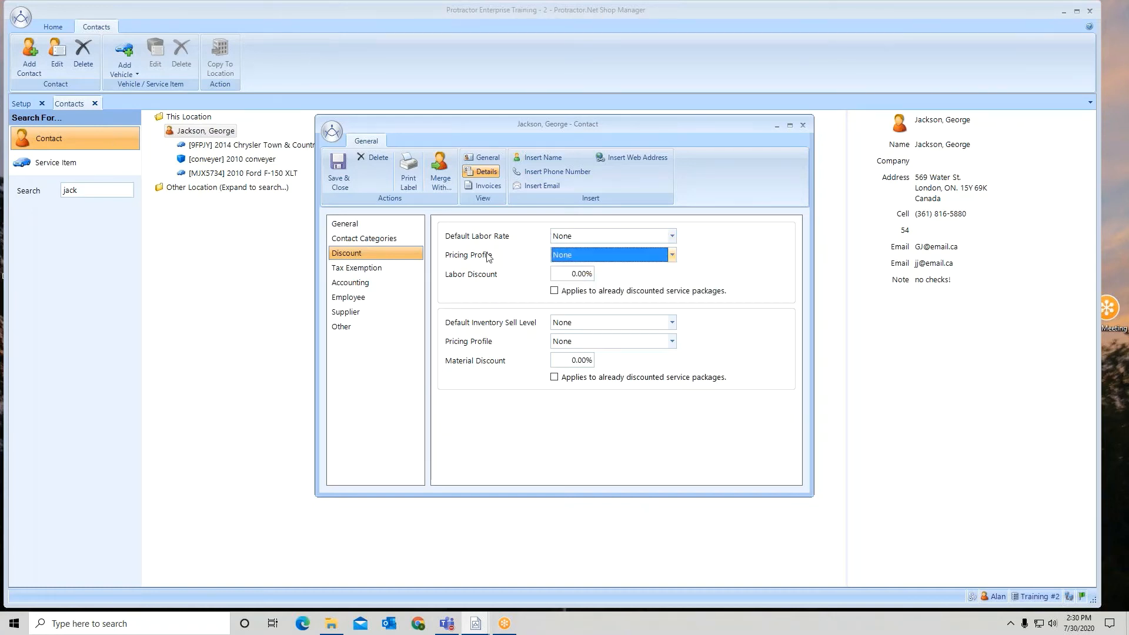
click(341, 163)
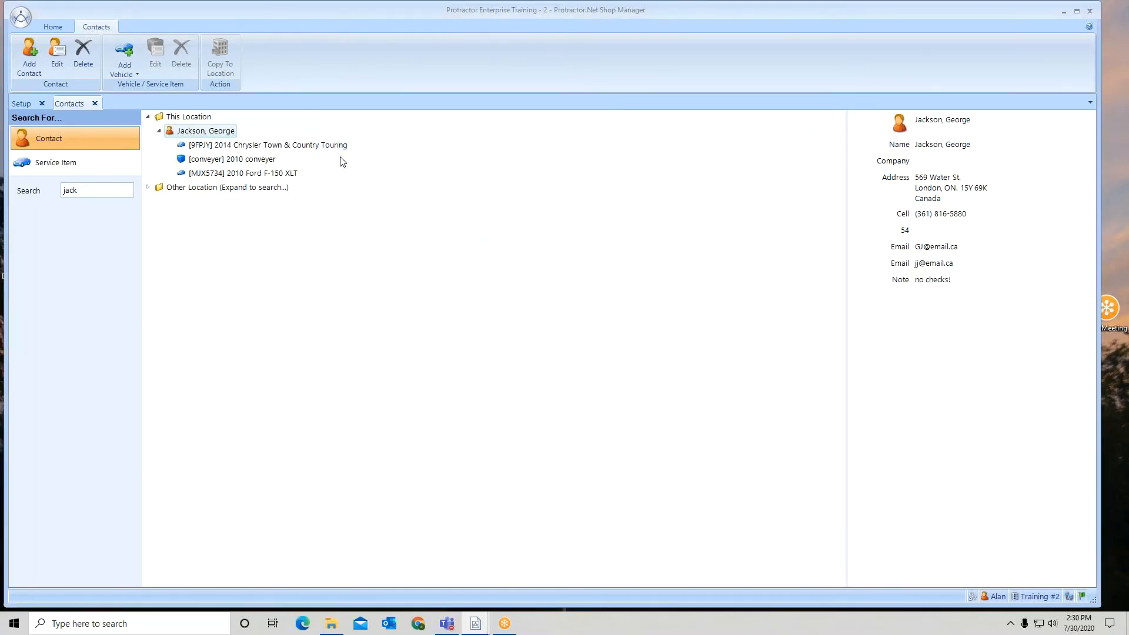
Step: Close the contacts list and open the in-progress work order for the customer's 2014 Chrysler Town & Country
click(95, 104)
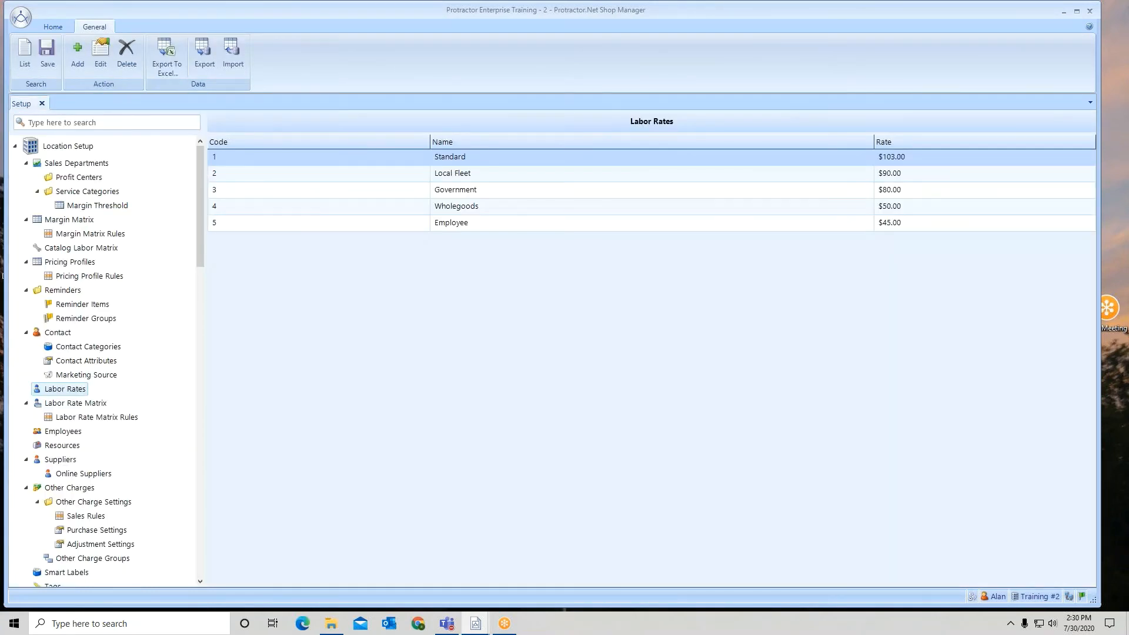
click(53, 26)
click(57, 53)
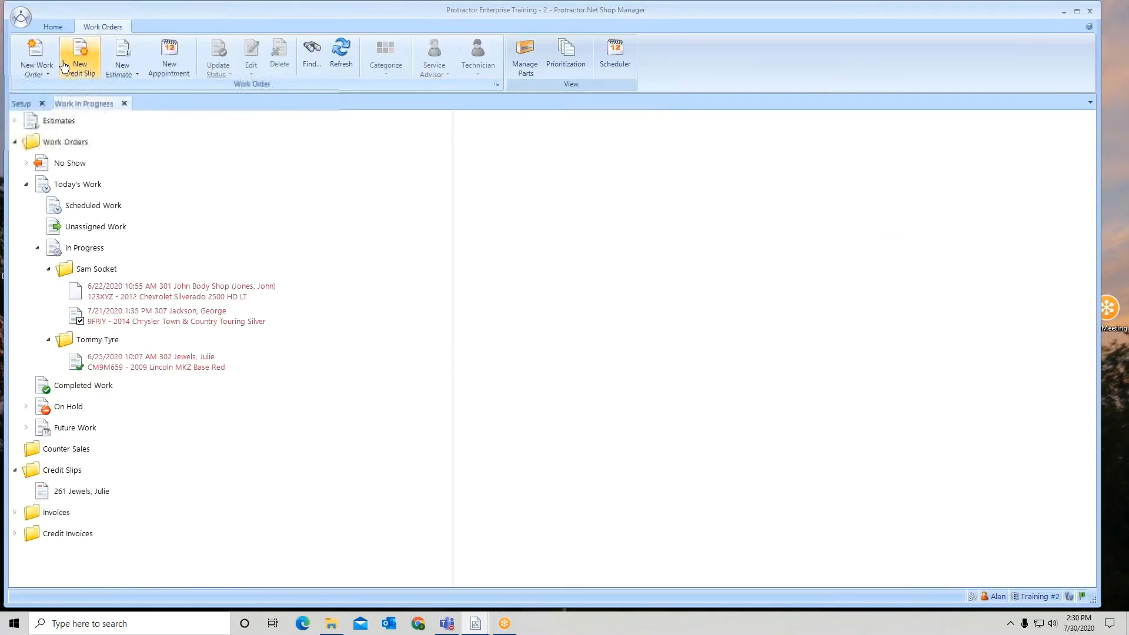
double_click(193, 324)
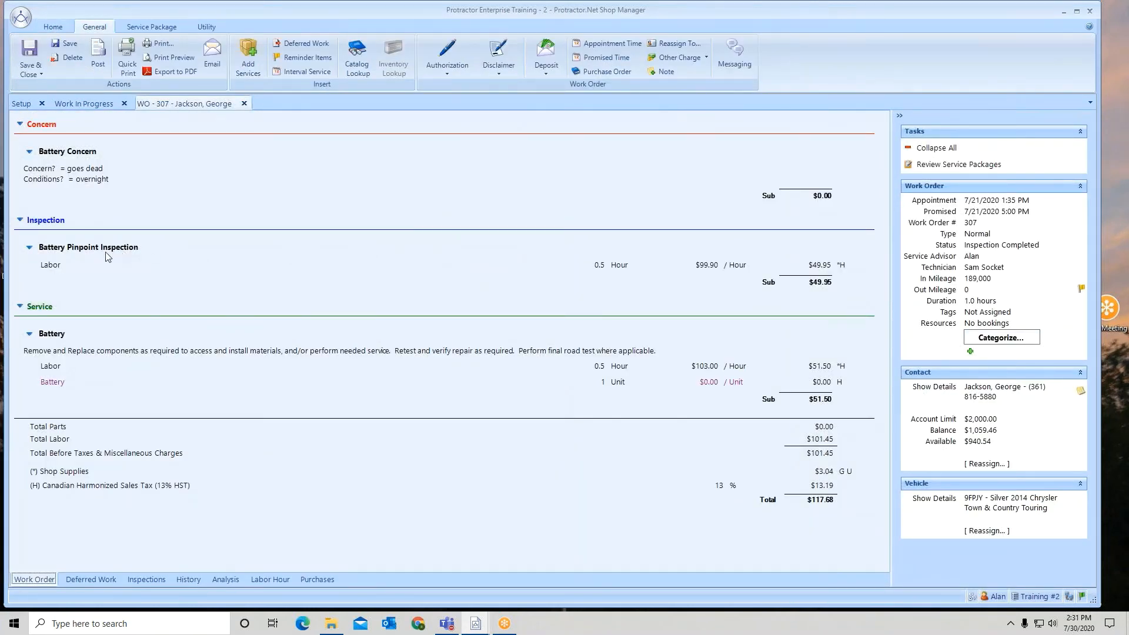
Step: Open the labor line under Battery Pinpoint Inspection, review its labor rate options, and accept the line with Fixed Total
click(51, 270)
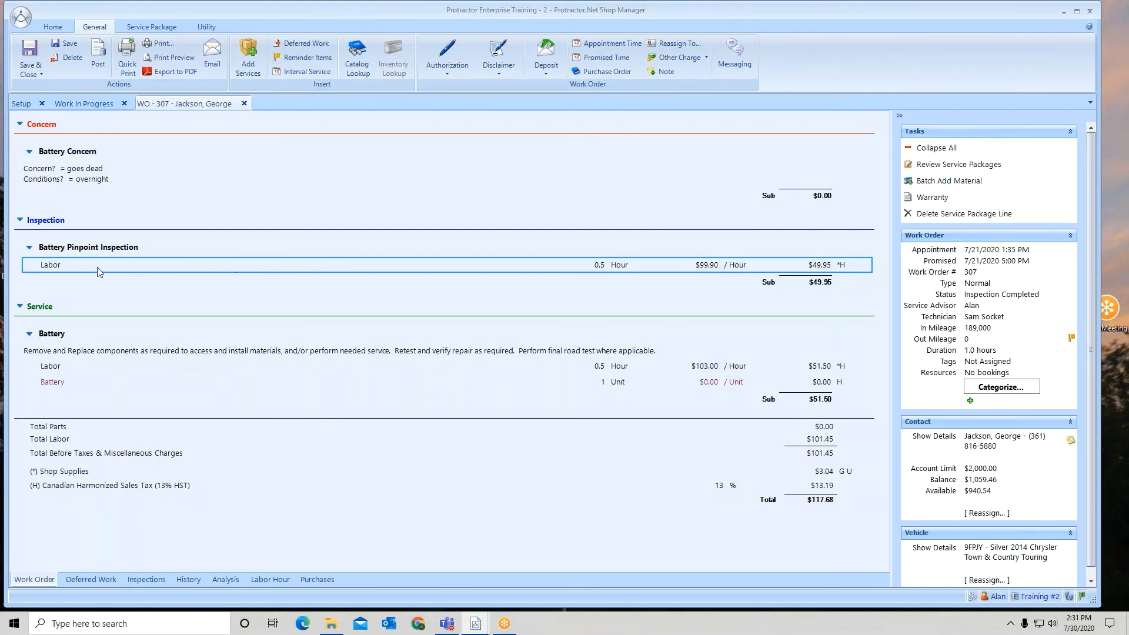
double_click(64, 269)
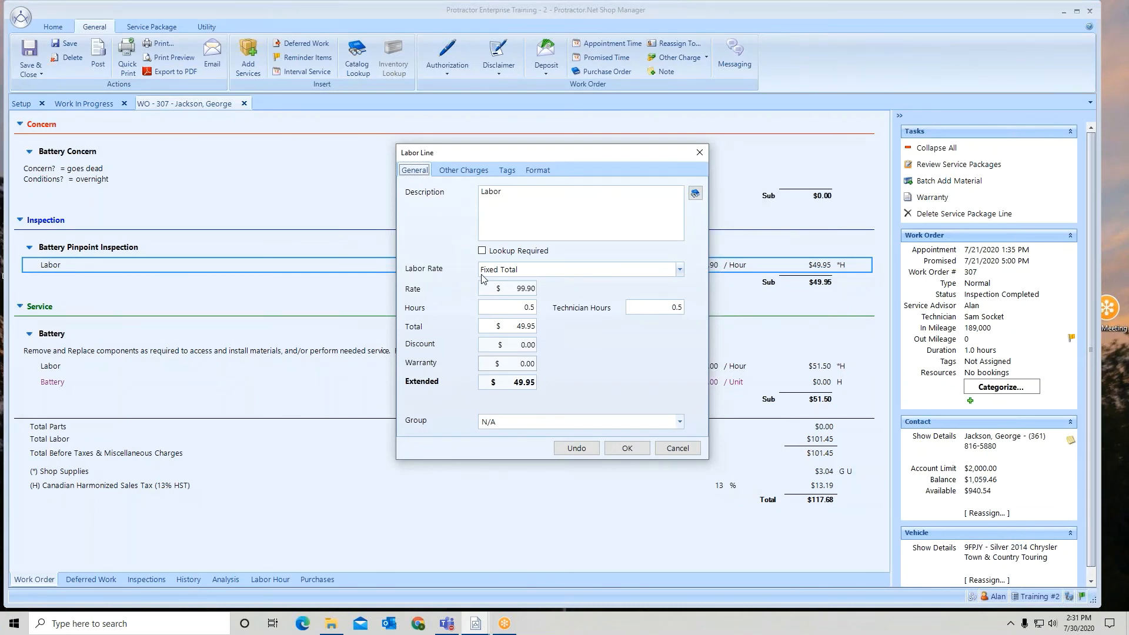
click(679, 270)
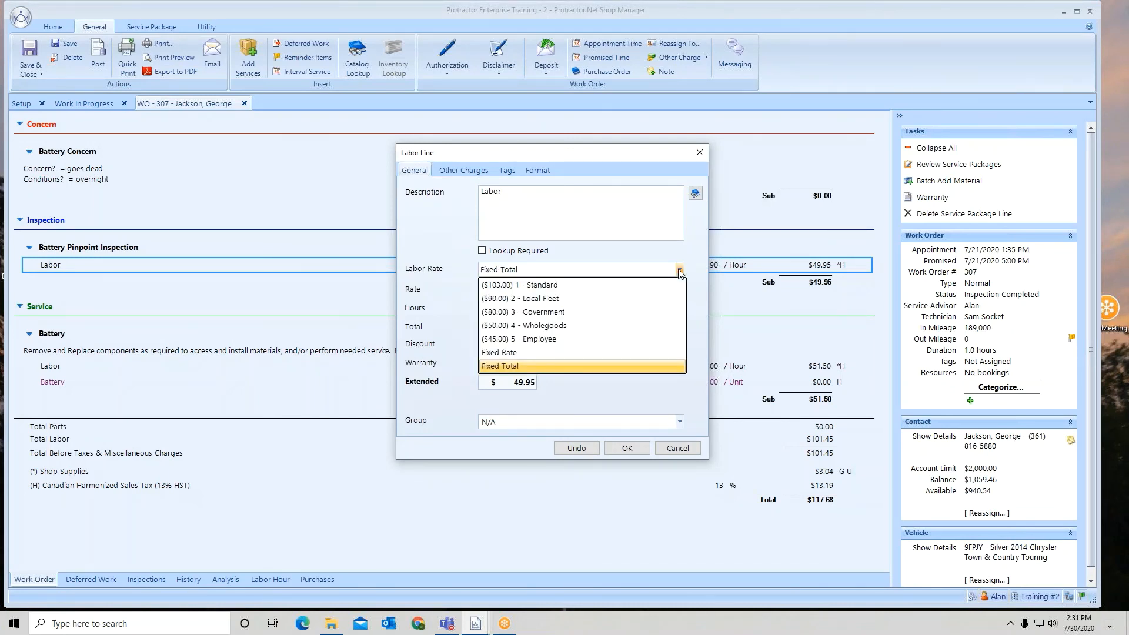
click(599, 254)
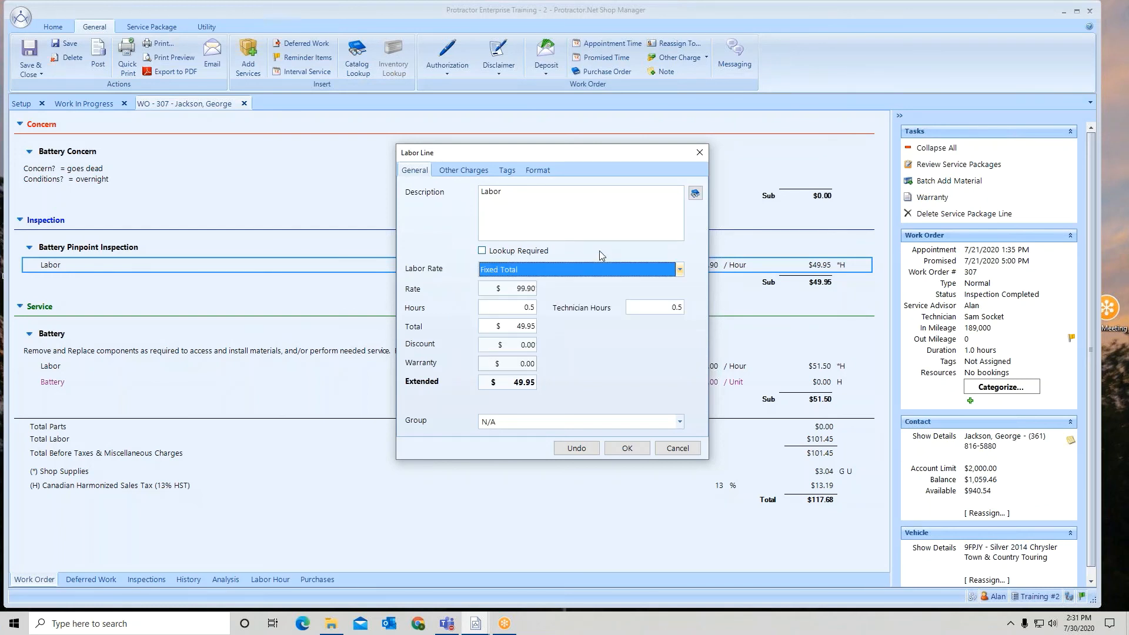
click(626, 454)
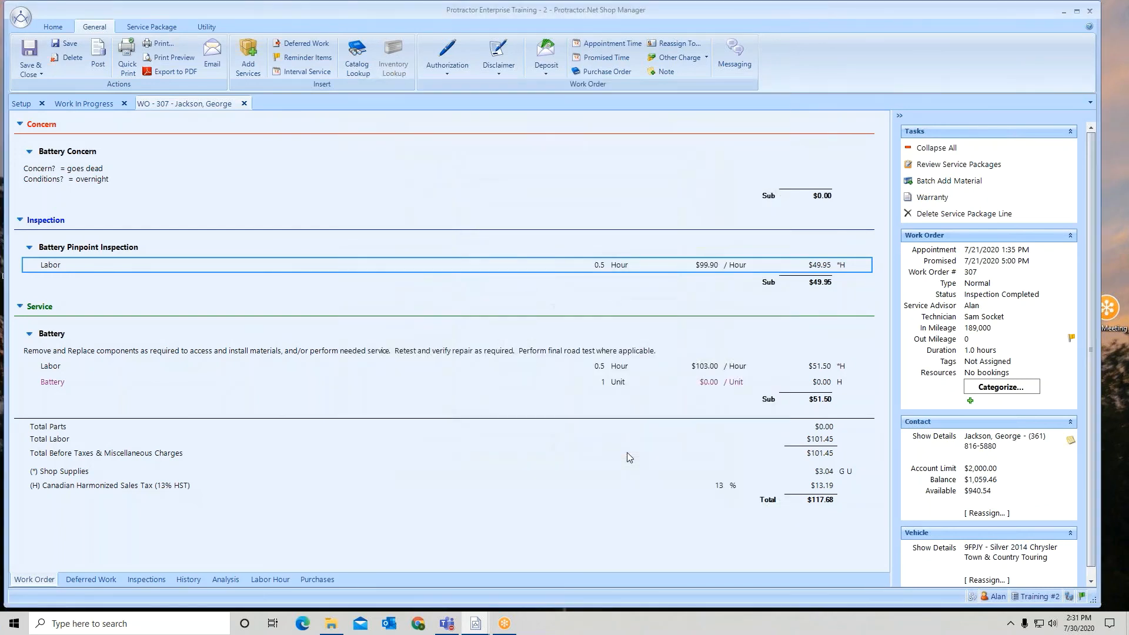